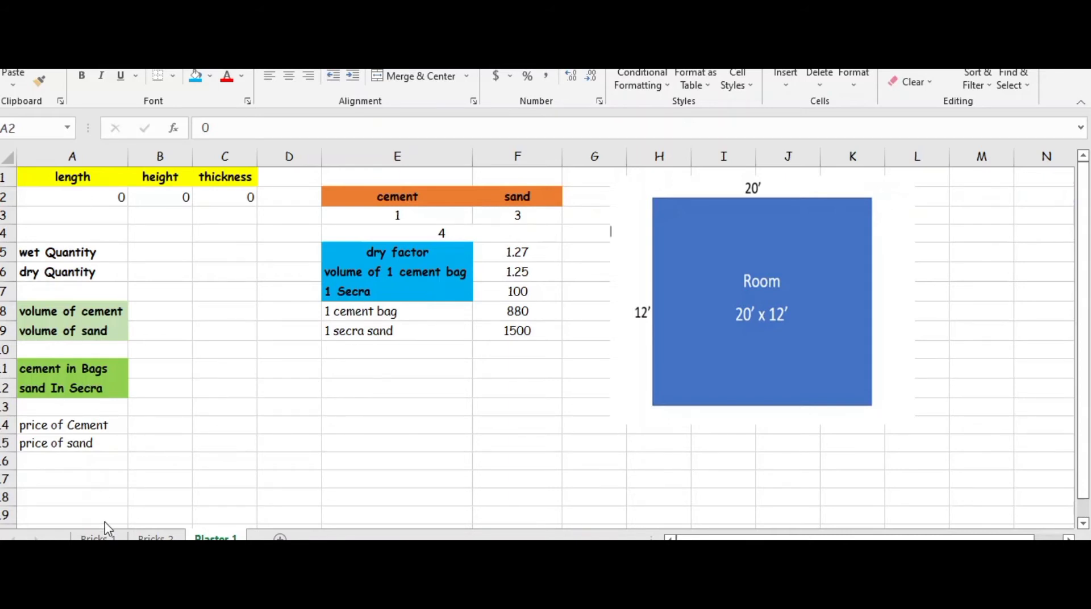
Review the brick calculations on the Bricks 1 and Bricks 2 sheets and return to the Plaster 1 sheet
{"action": "left_click", "coordinate": [97, 537]}
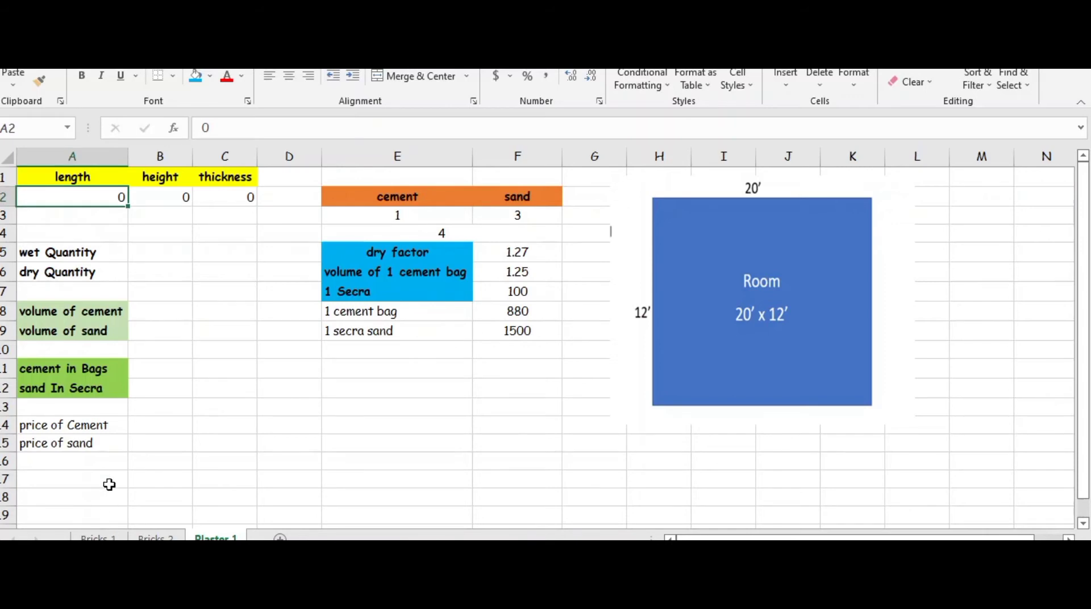
{"action": "left_click", "coordinate": [98, 537]}
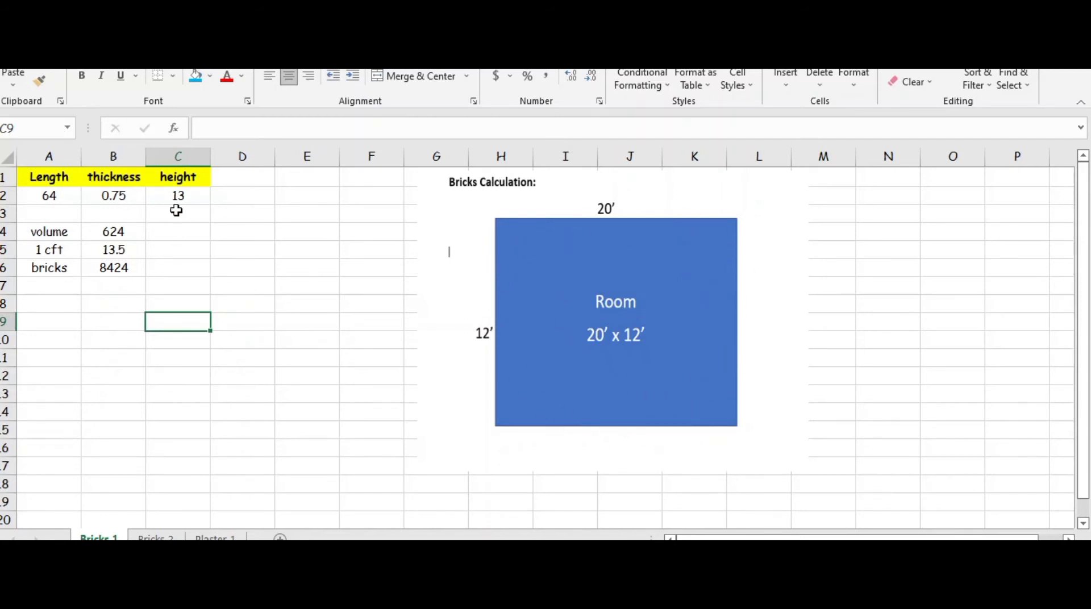
{"action": "left_click", "coordinate": [156, 537]}
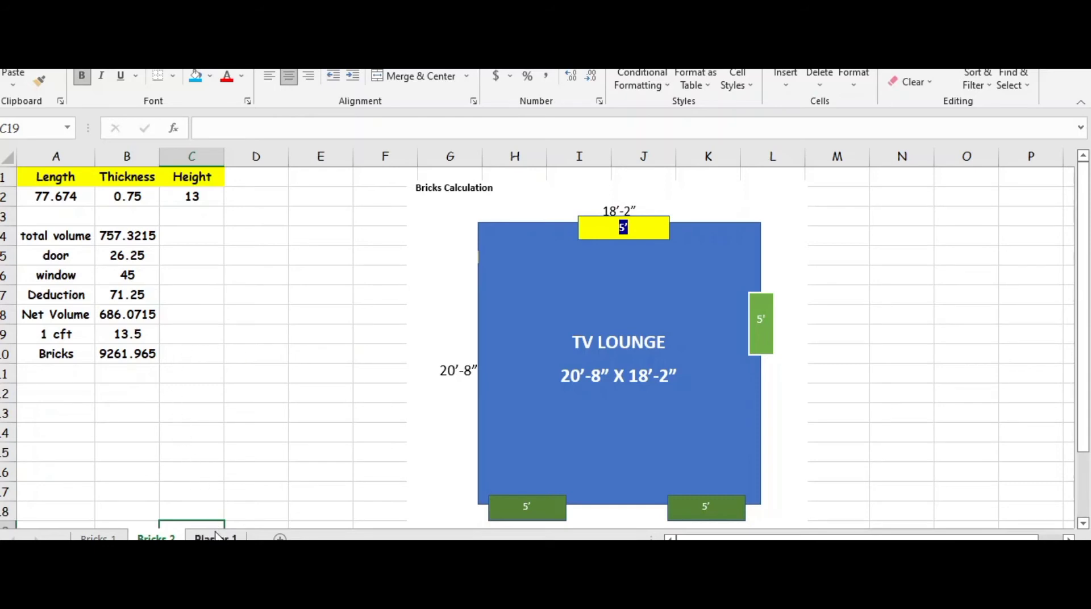
{"action": "left_click", "coordinate": [216, 537]}
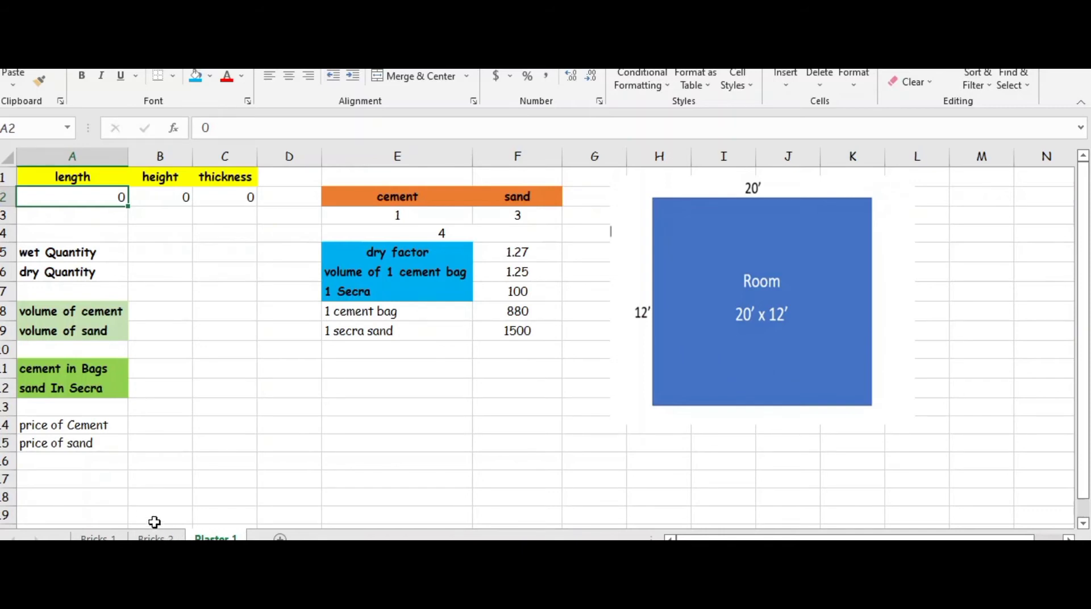
{"action": "left_click", "coordinate": [98, 538]}
Enter the room's total wall length in A2 as the formula =20+20+12+12
{"action": "double_click", "coordinate": [107, 200]}
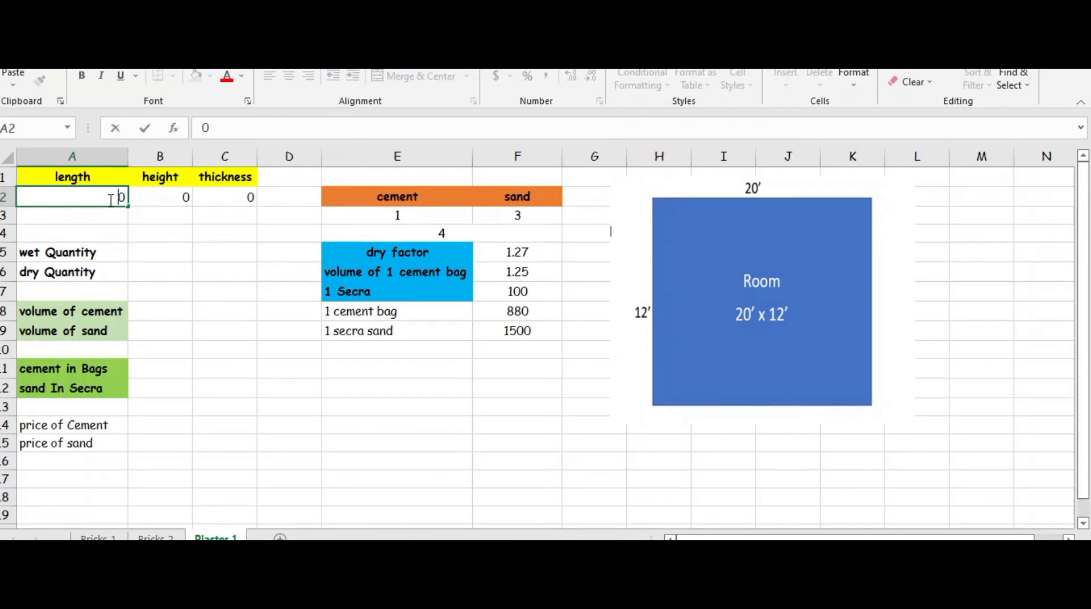
{"action": "key", "text": "Escape"}
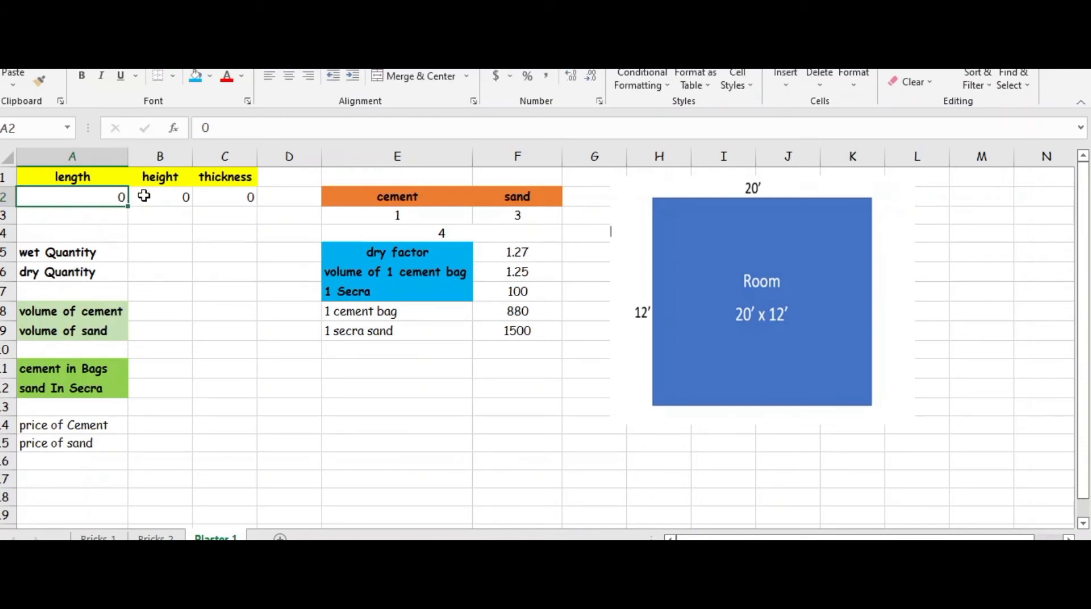
{"action": "type", "text": "=20+"}
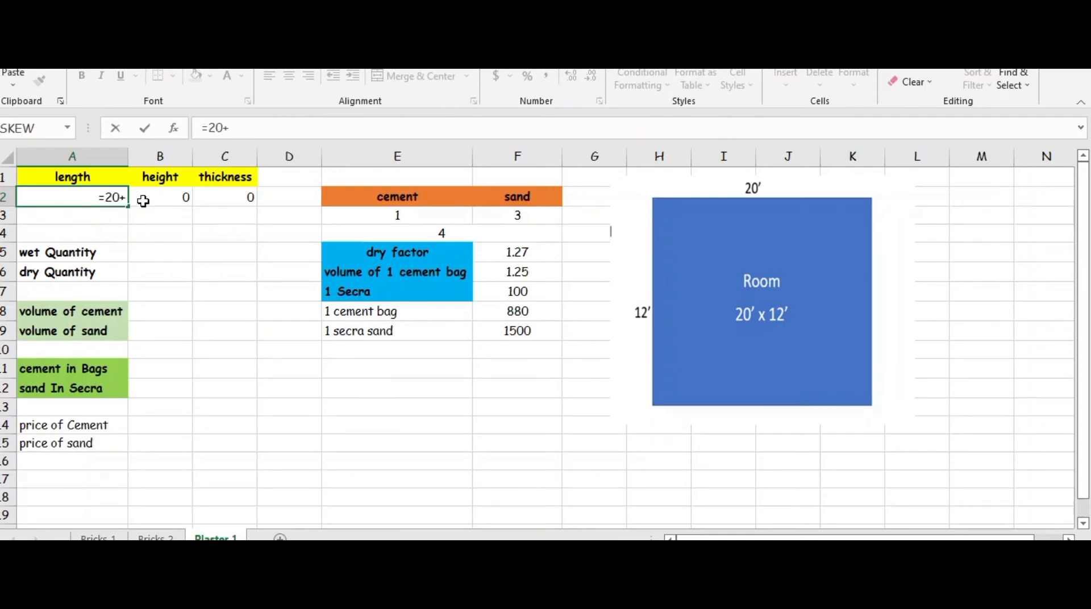
{"action": "type", "text": "20"}
{"action": "type", "text": "+1"}
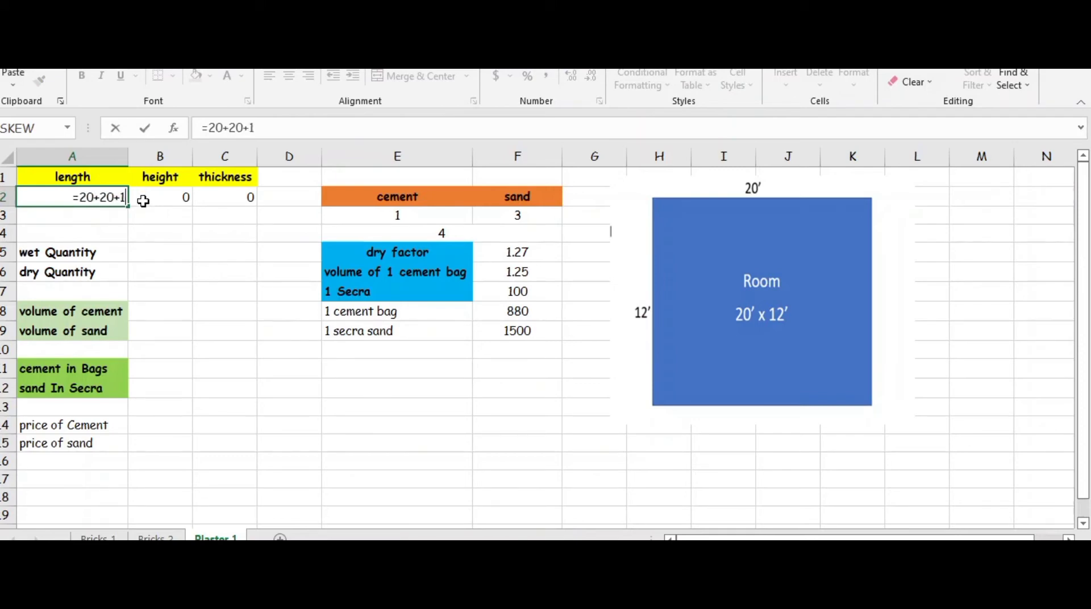
{"action": "type", "text": "2+12"}
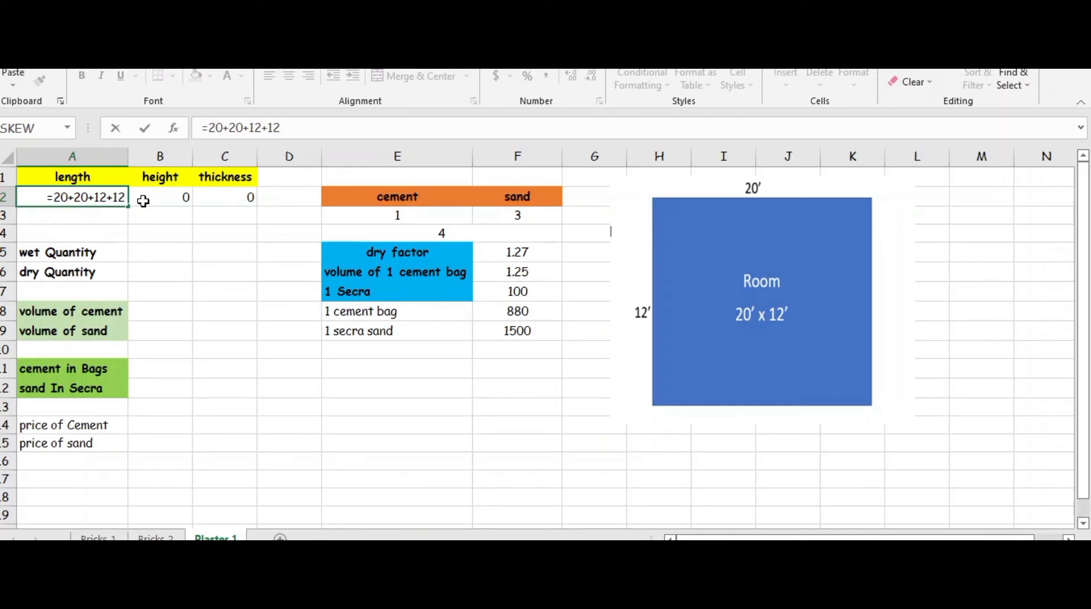
{"action": "key", "text": "Return"}
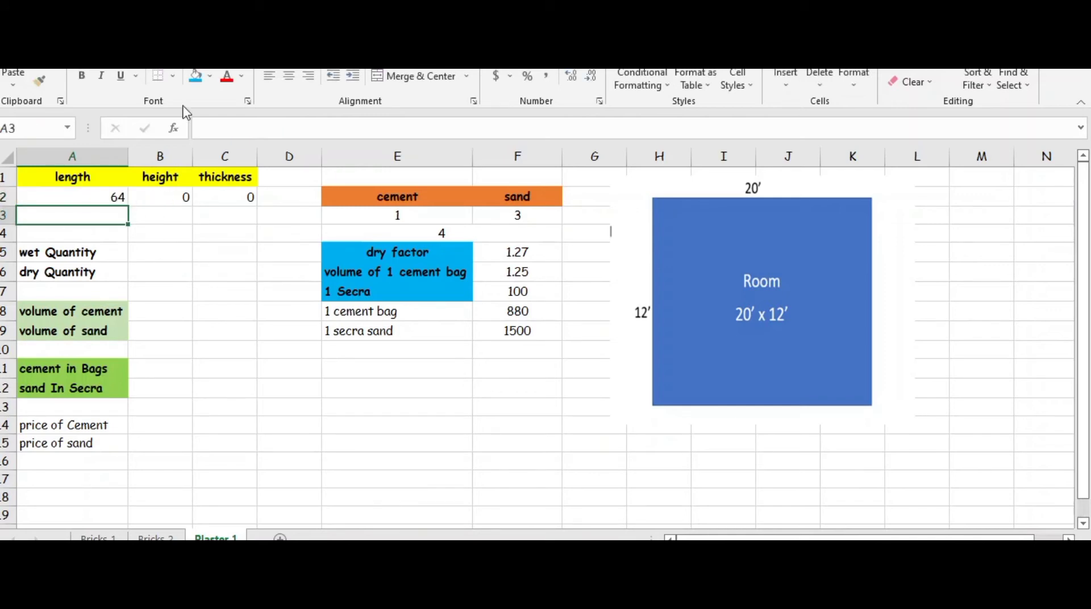
Set the wall height in B2 to 13
{"action": "left_click", "coordinate": [156, 201]}
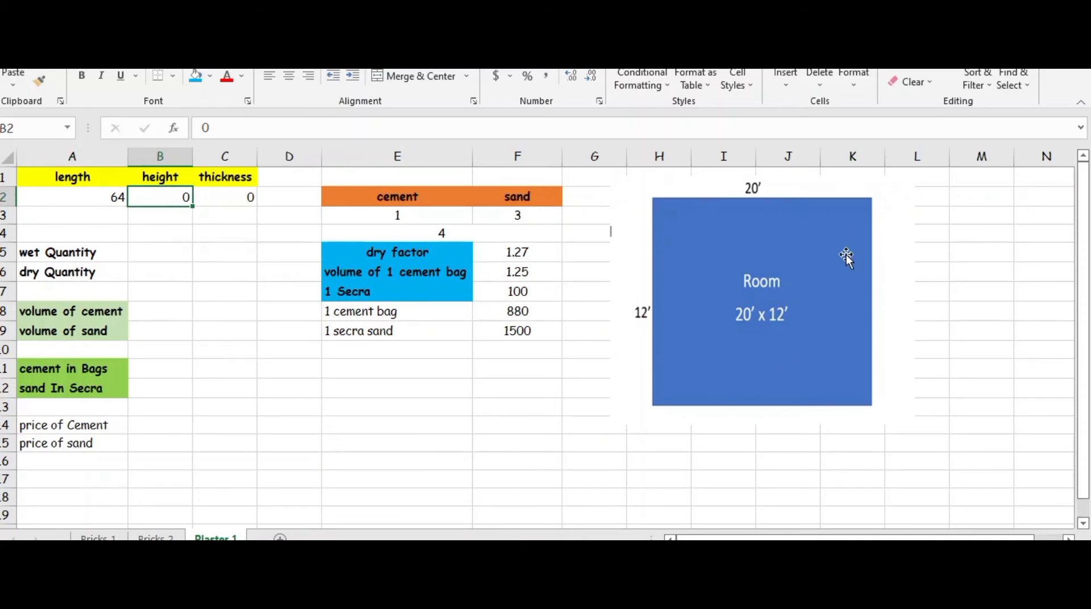
{"action": "double_click", "coordinate": [168, 200]}
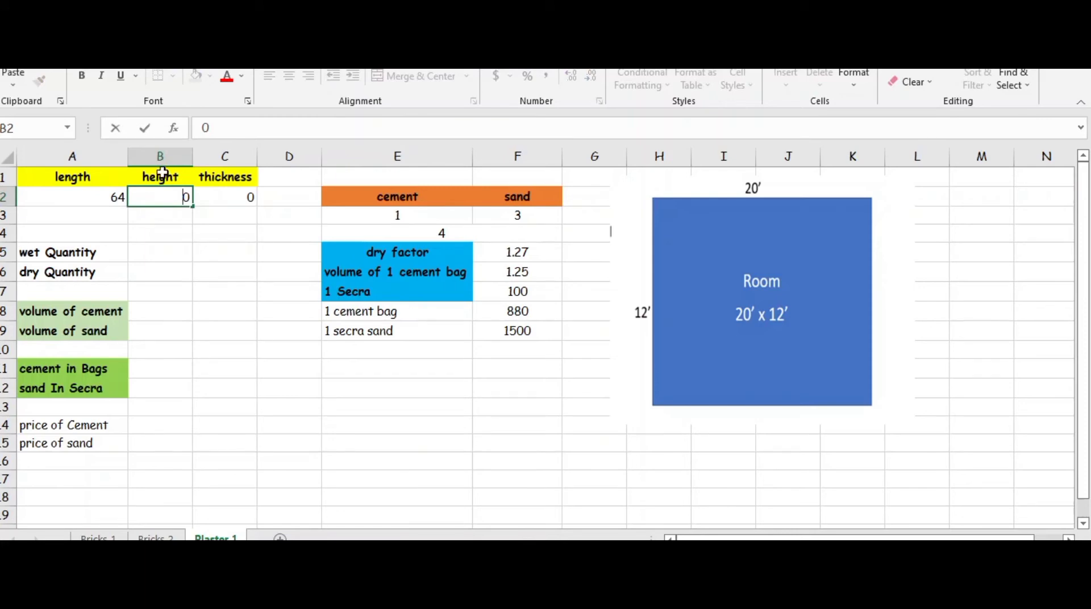
{"action": "key", "text": "BackSpace"}
{"action": "type", "text": "13"}
Enter the plaster thickness in C2 as the formula =0.5/12 to convert inches to feet
{"action": "left_click", "coordinate": [229, 225]}
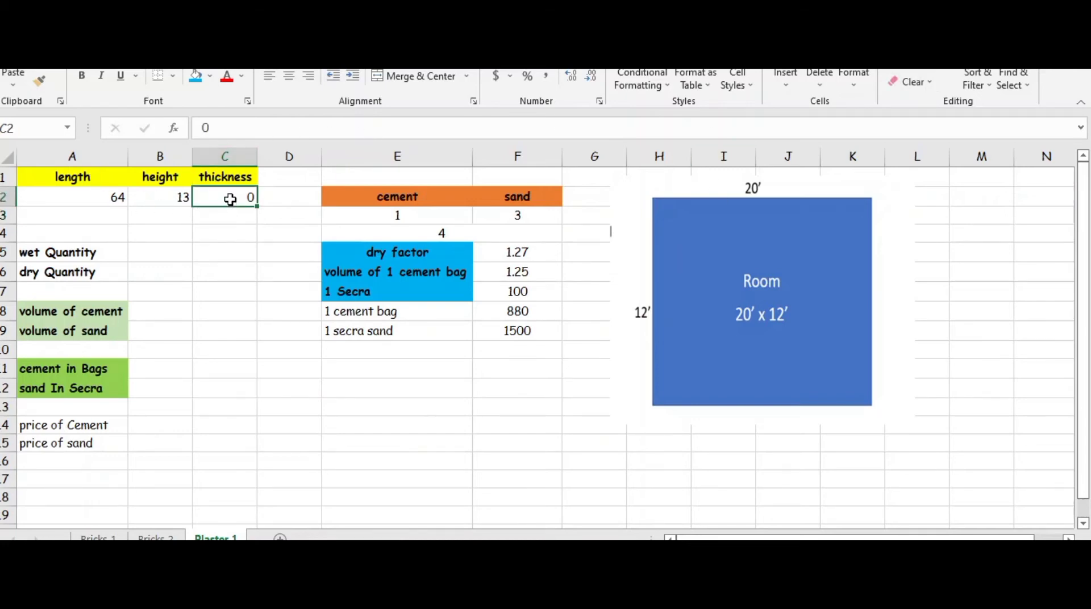
{"action": "double_click", "coordinate": [230, 198]}
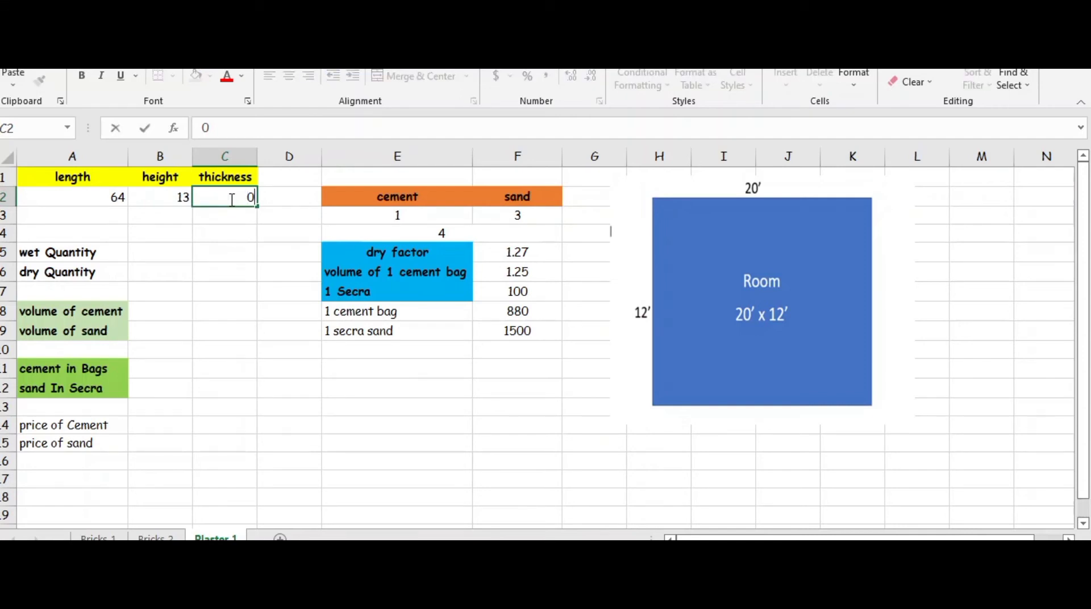
{"action": "key", "text": "BackSpace"}
{"action": "type", "text": "=0.5"}
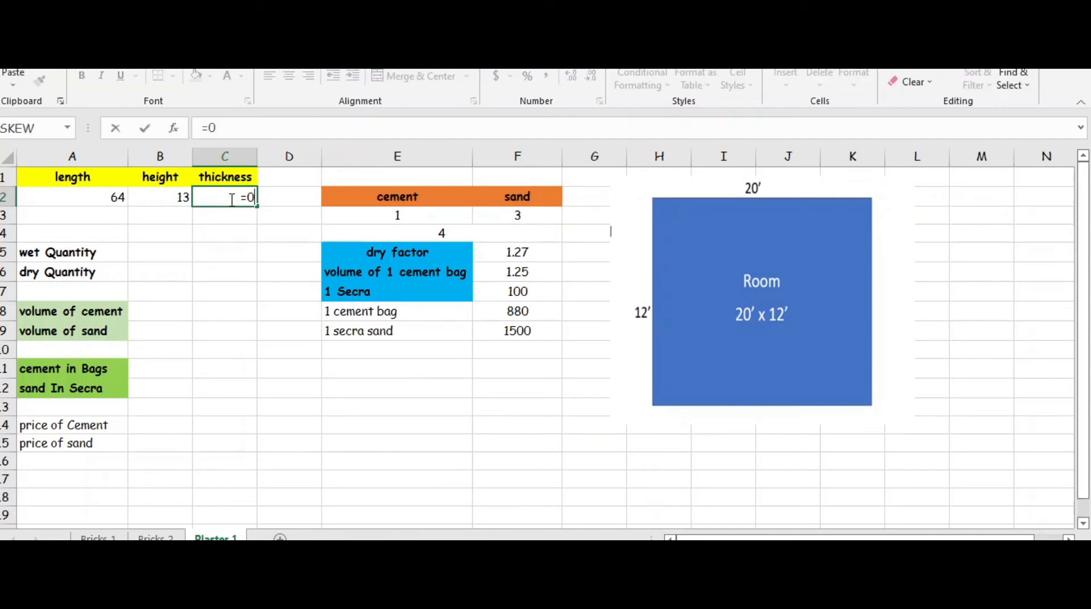
{"action": "type", "text": "/12"}
{"action": "key", "text": "Return"}
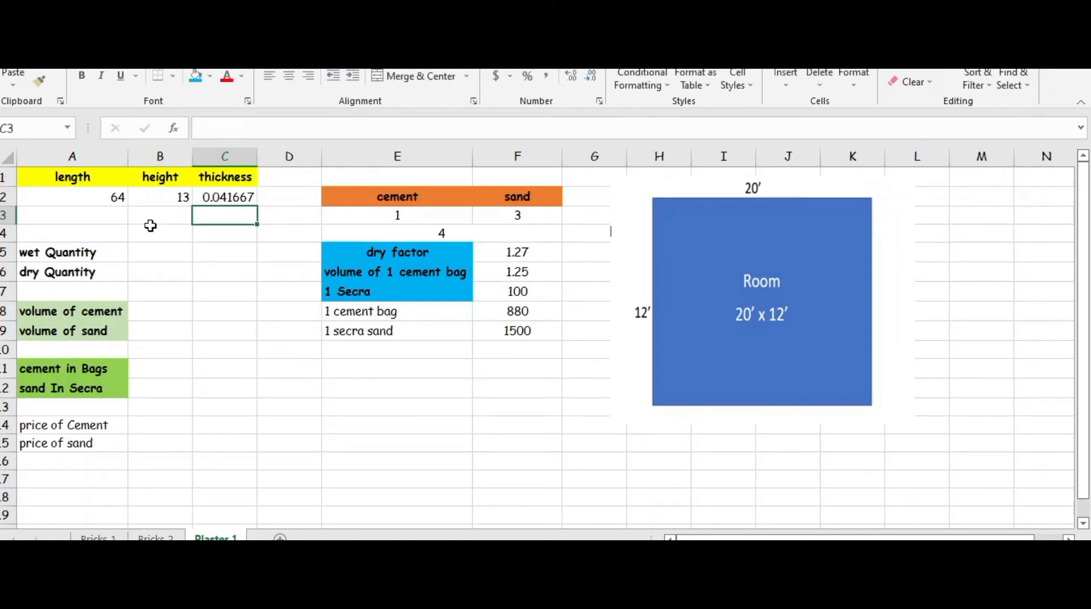
Calculate the wet quantity in B5 by multiplying length, height and thickness with =A2*B2*C2
{"action": "left_click", "coordinate": [144, 258]}
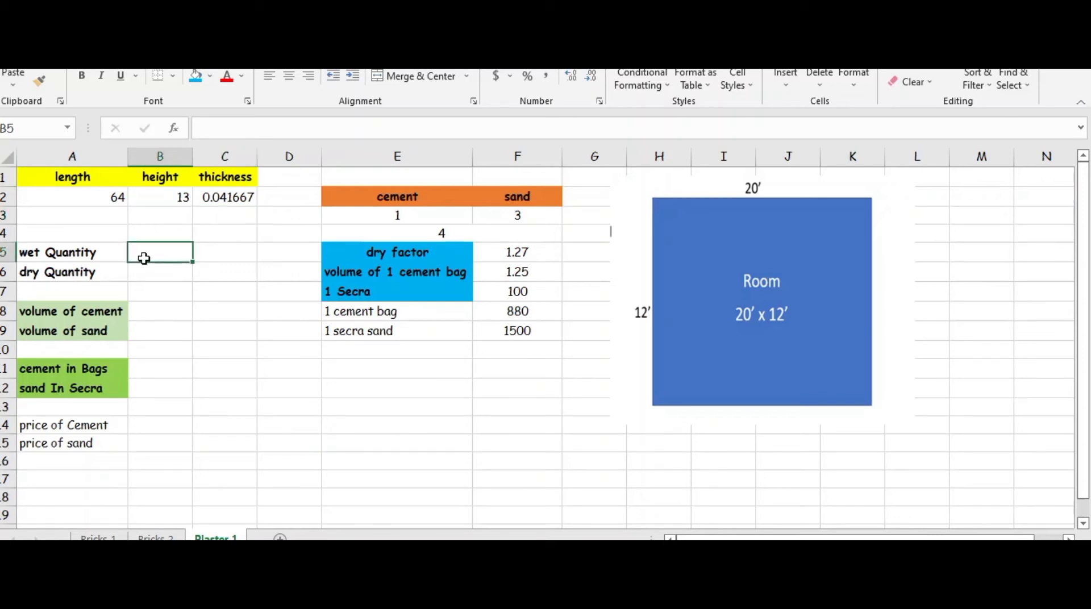
{"action": "double_click", "coordinate": [146, 252]}
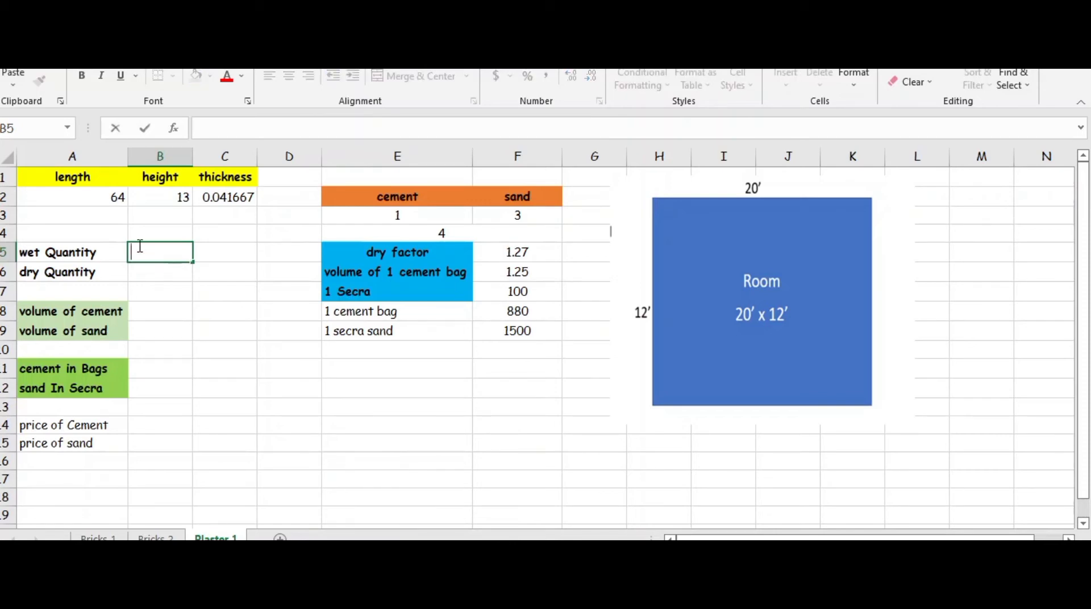
{"action": "type", "text": "="}
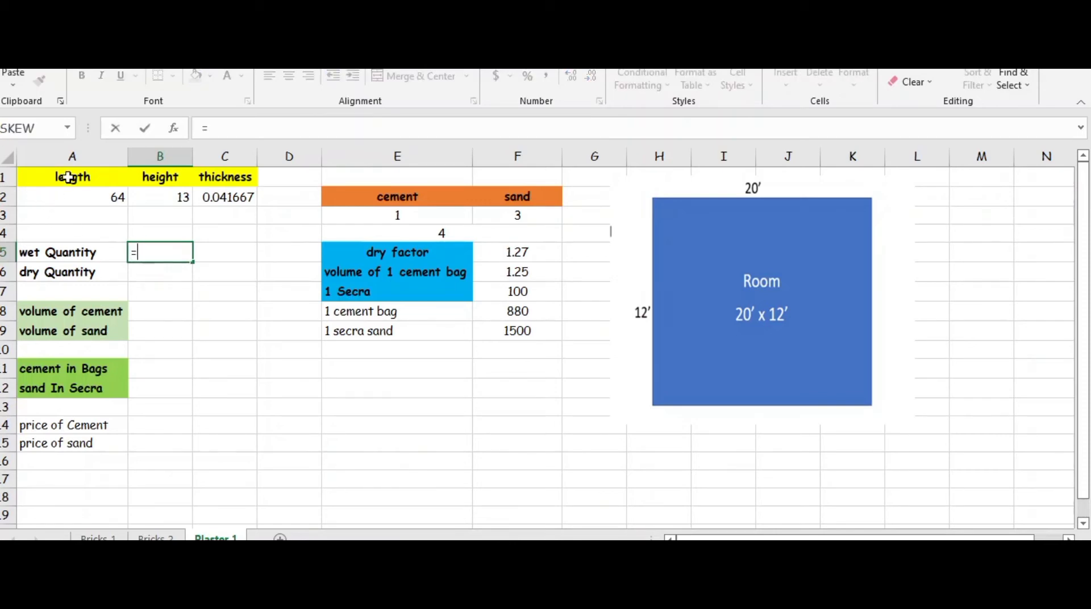
{"action": "left_click", "coordinate": [80, 196]}
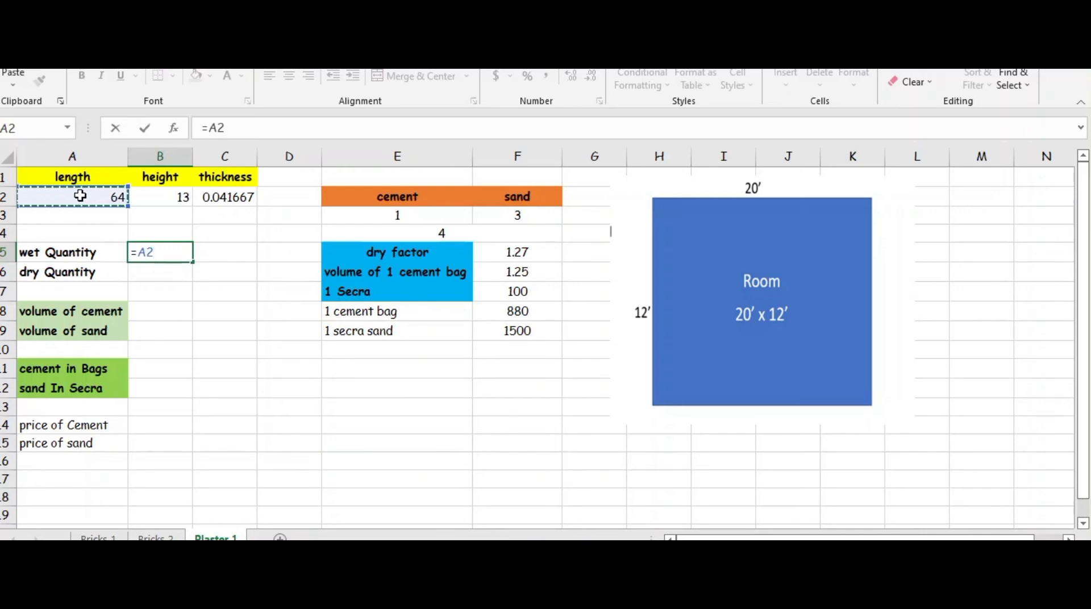
{"action": "type", "text": "*"}
{"action": "left_click", "coordinate": [153, 196]}
{"action": "type", "text": "*"}
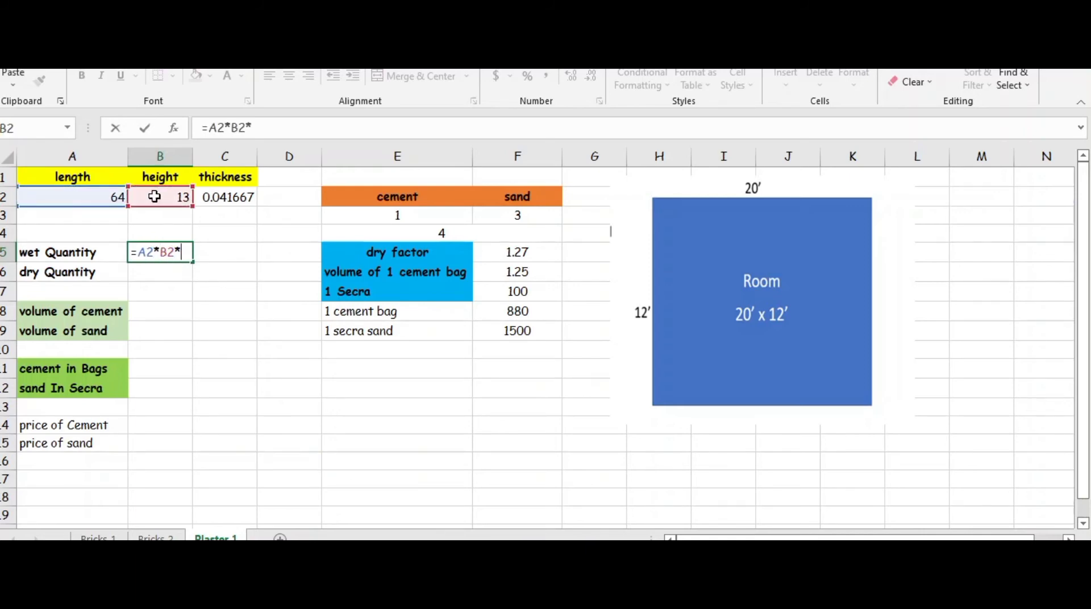
{"action": "left_click", "coordinate": [217, 197]}
{"action": "key", "text": "Return"}
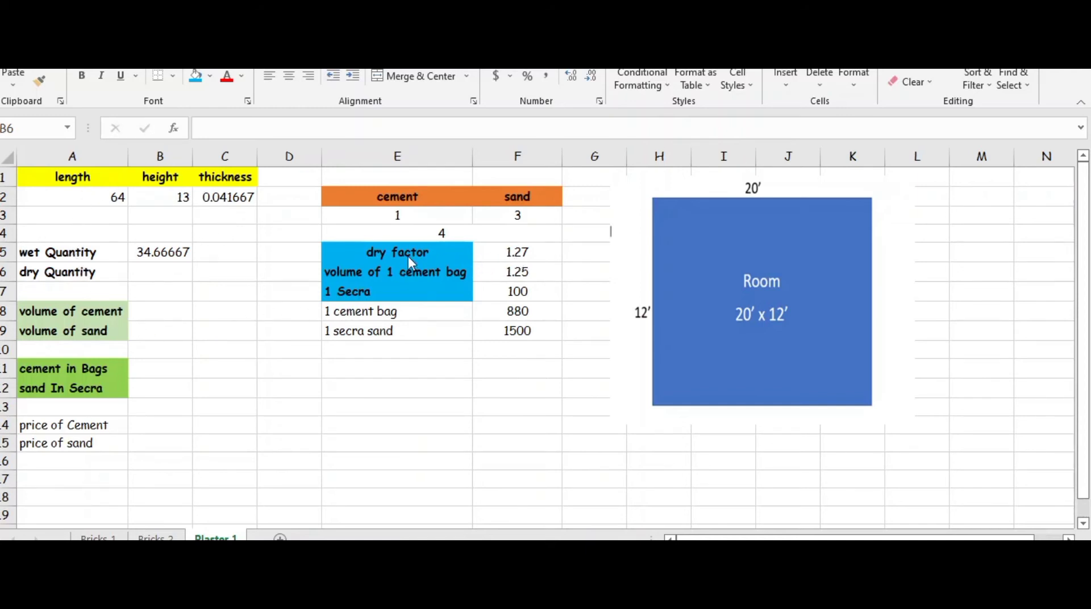
Calculate the dry quantity in B6 by multiplying the wet quantity by the dry factor with =B5*F5
{"action": "left_click", "coordinate": [151, 276]}
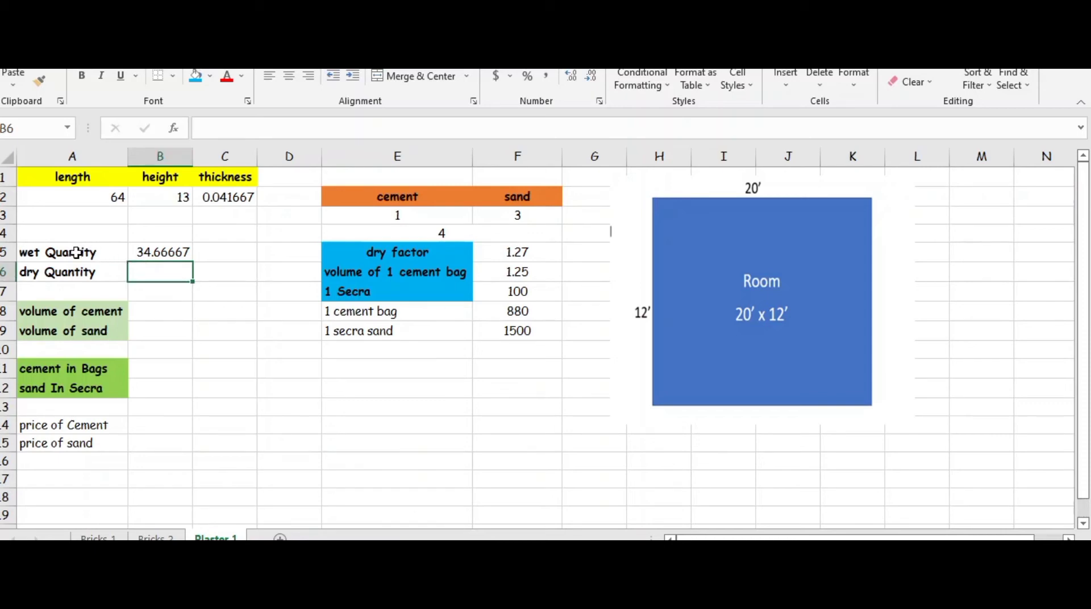
{"action": "double_click", "coordinate": [144, 273]}
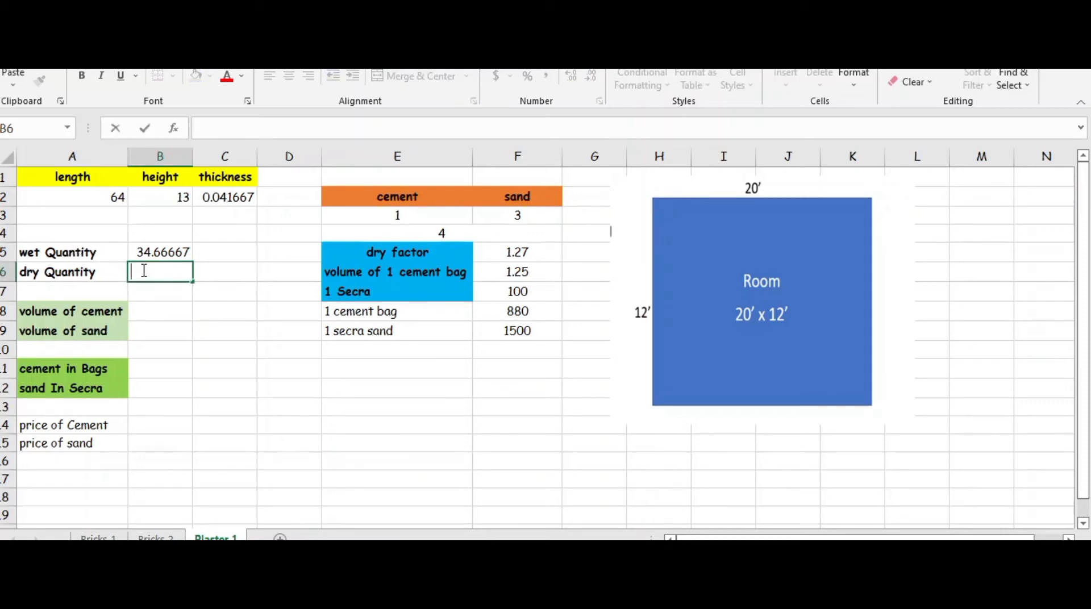
{"action": "type", "text": "="}
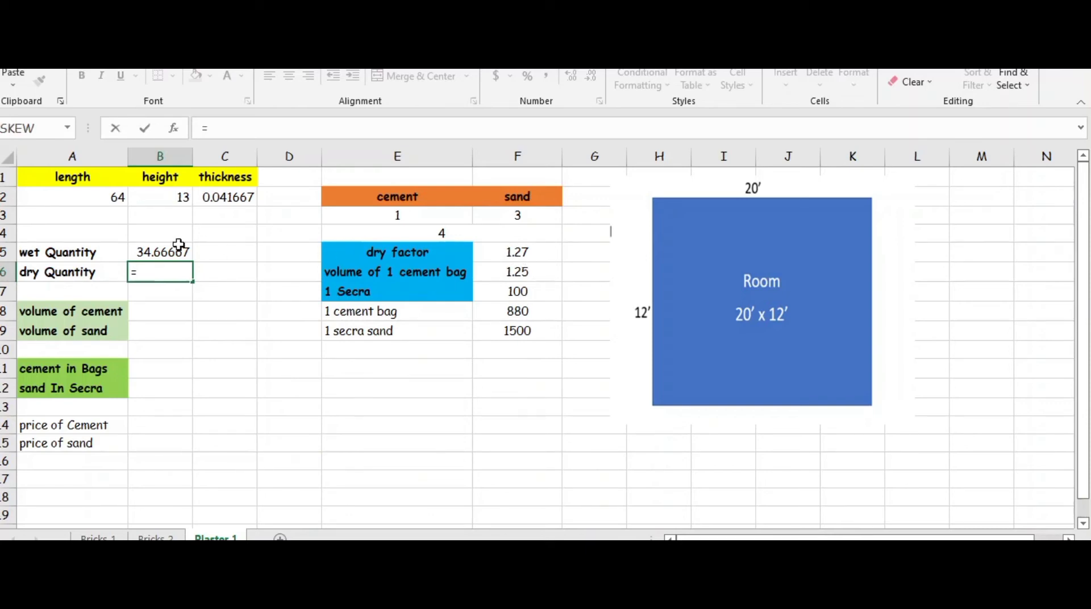
{"action": "left_click", "coordinate": [144, 255]}
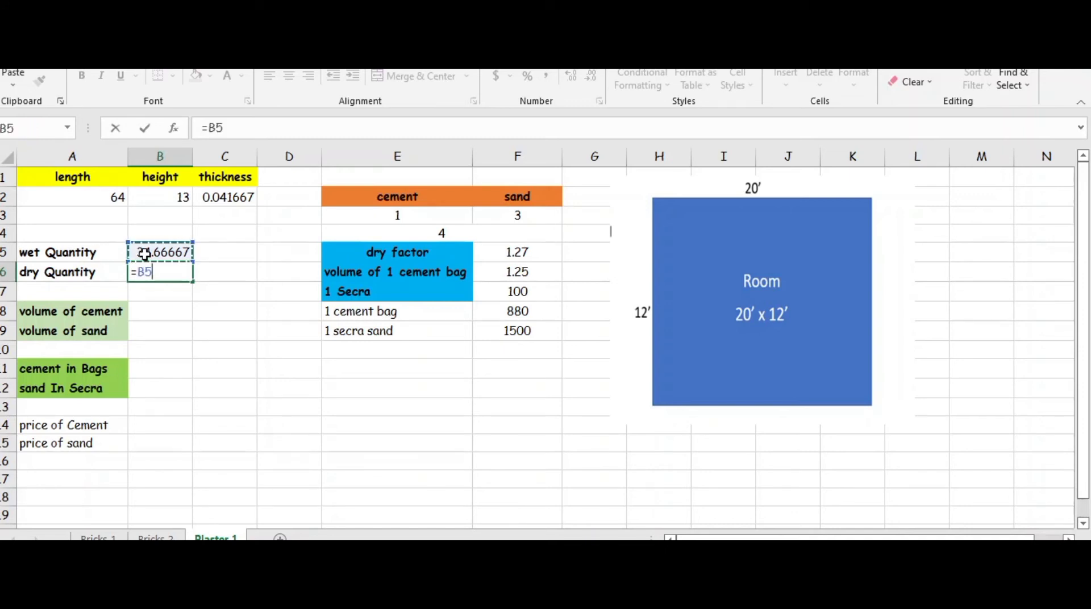
{"action": "type", "text": "*"}
{"action": "left_click", "coordinate": [527, 251]}
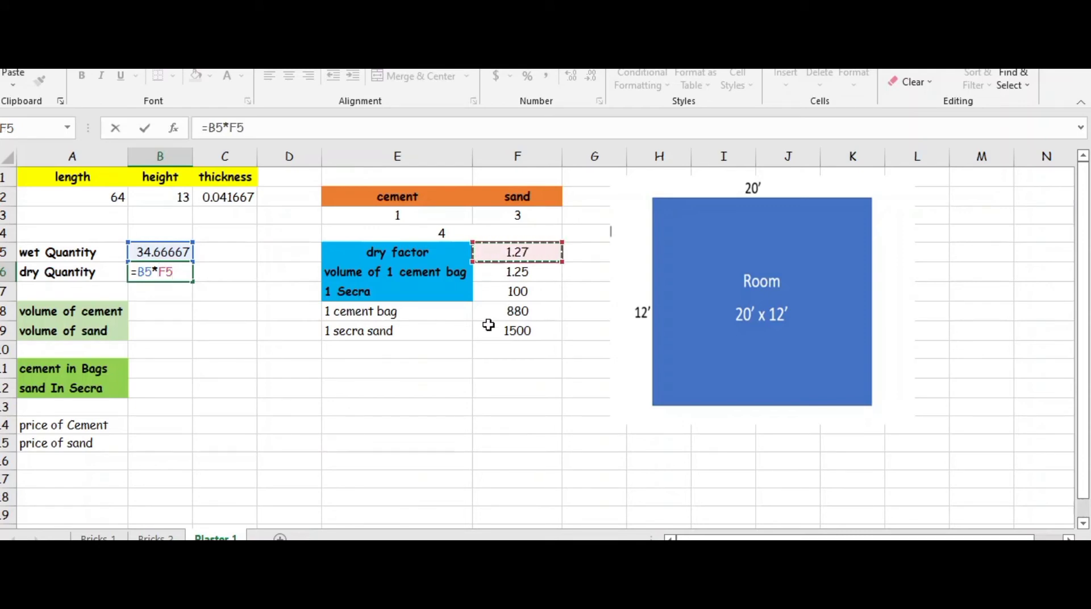
{"action": "key", "text": "Return"}
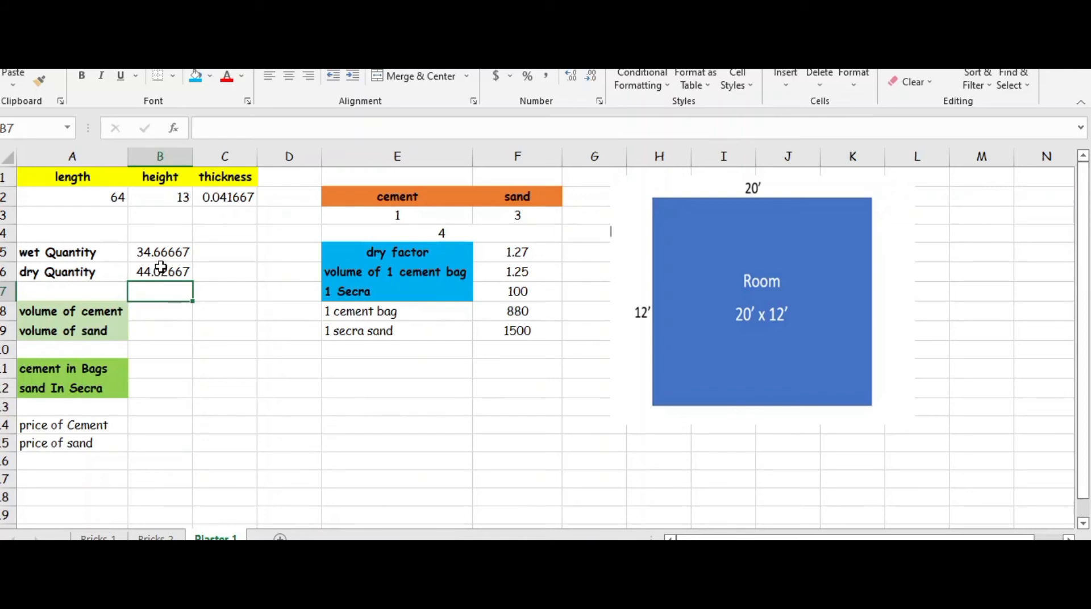
Examine the wet and dry quantity formulas, the cement-sand ratio total in E4 and the empty cement and sand volume cells
{"action": "left_click", "coordinate": [176, 251]}
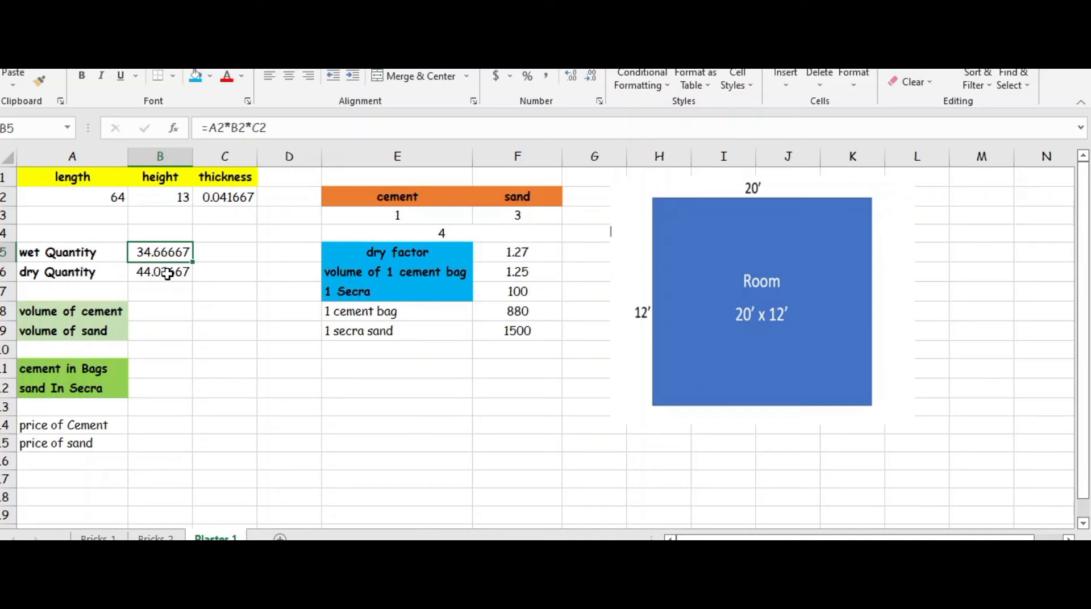
{"action": "left_click", "coordinate": [167, 277]}
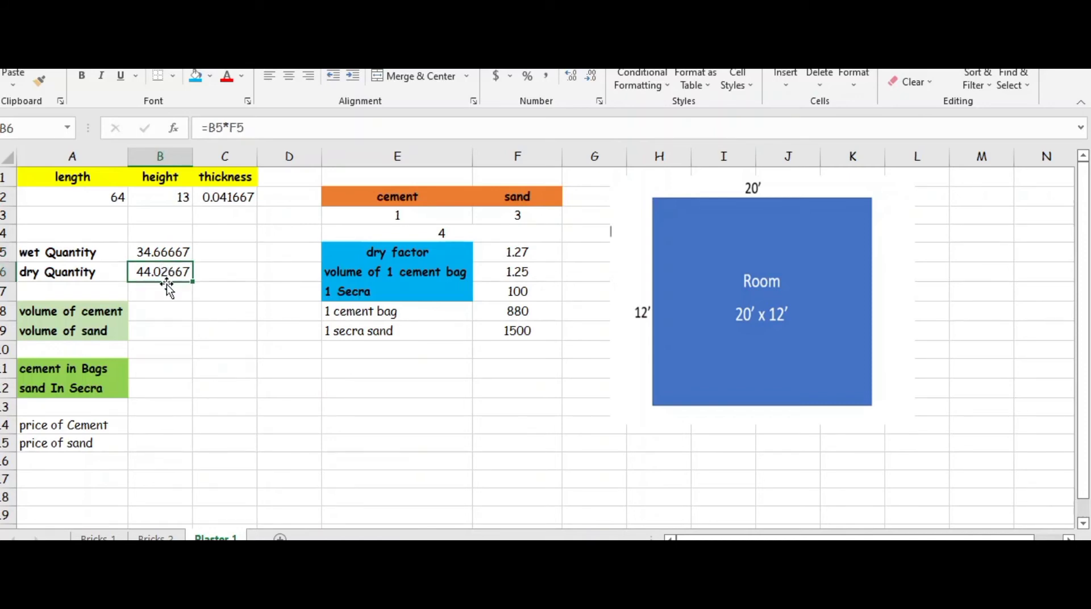
{"action": "left_click", "coordinate": [166, 311]}
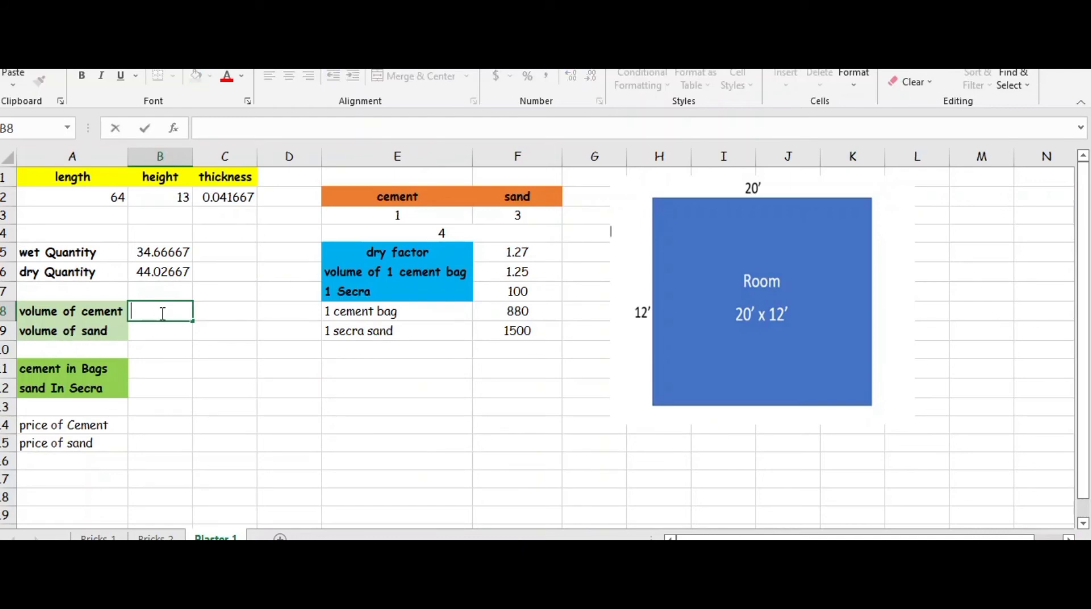
{"action": "left_click", "coordinate": [181, 335]}
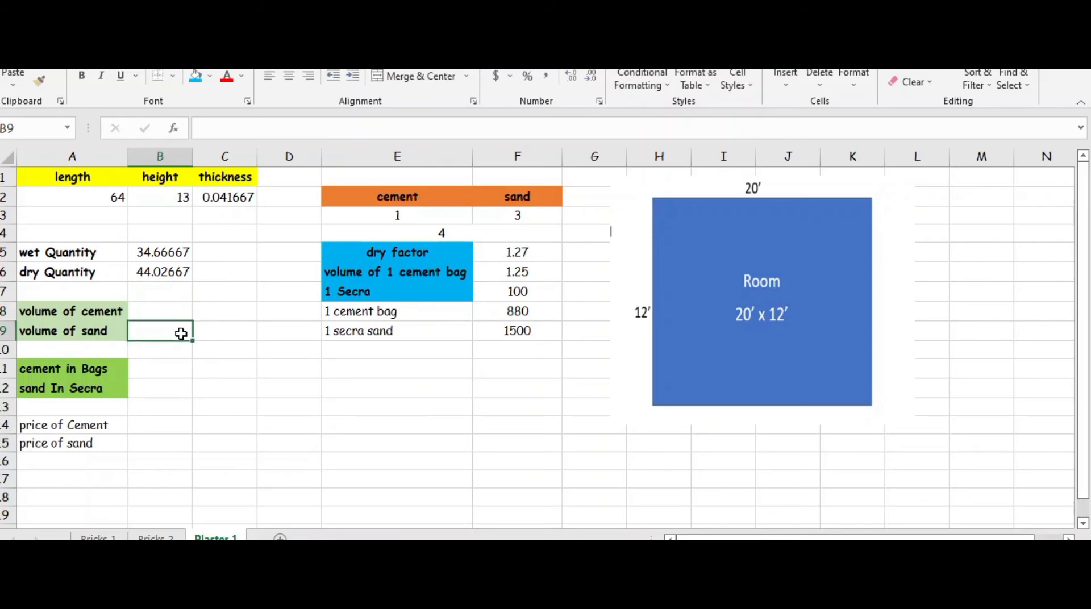
{"action": "left_click", "coordinate": [441, 233]}
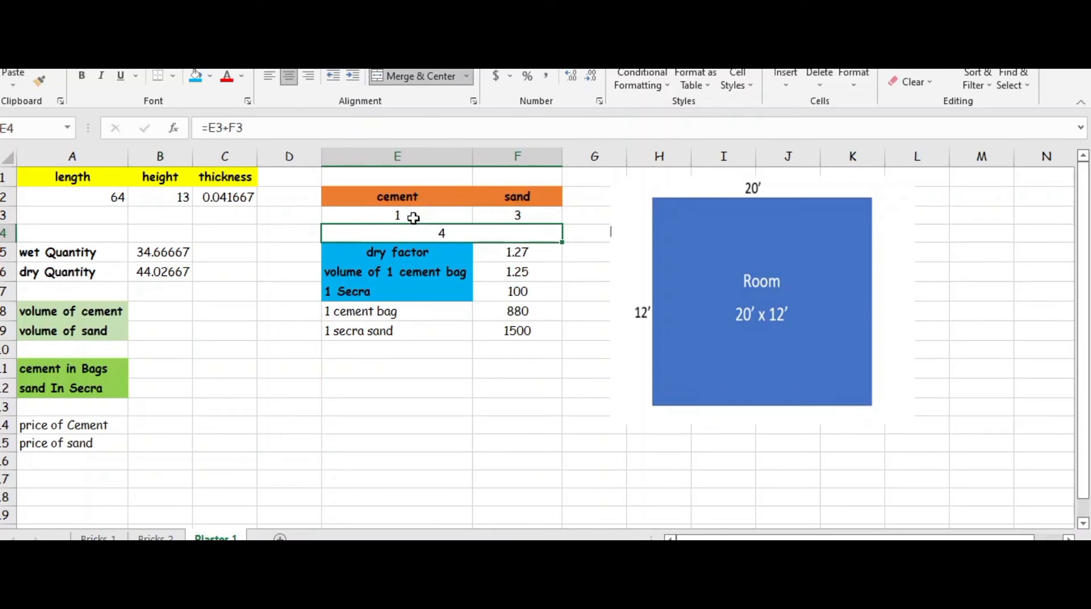
{"action": "left_click", "coordinate": [137, 307]}
{"action": "left_click", "coordinate": [144, 271]}
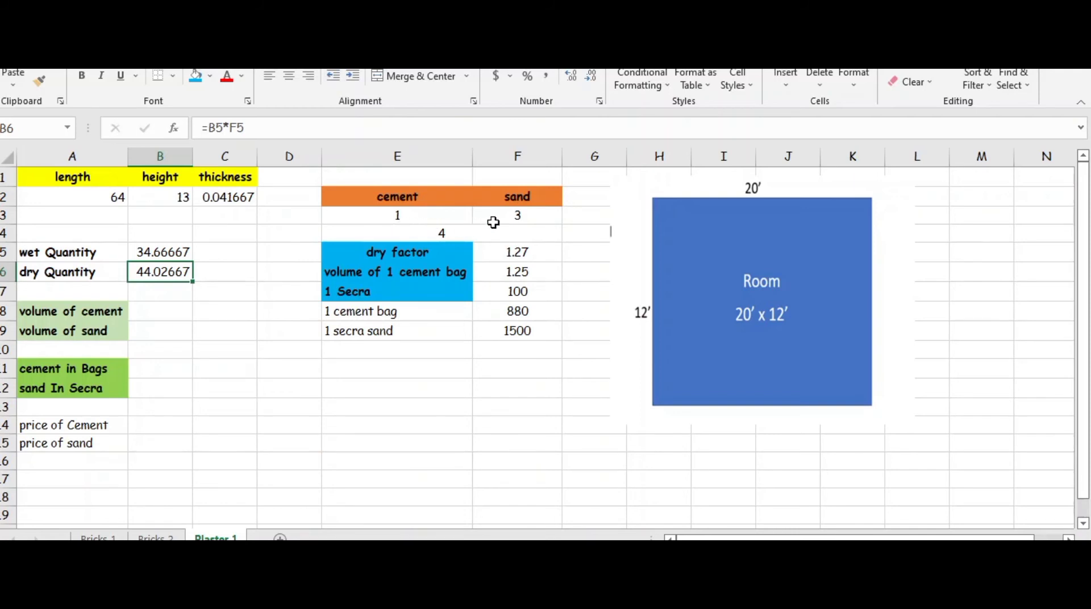
{"action": "left_click", "coordinate": [158, 314]}
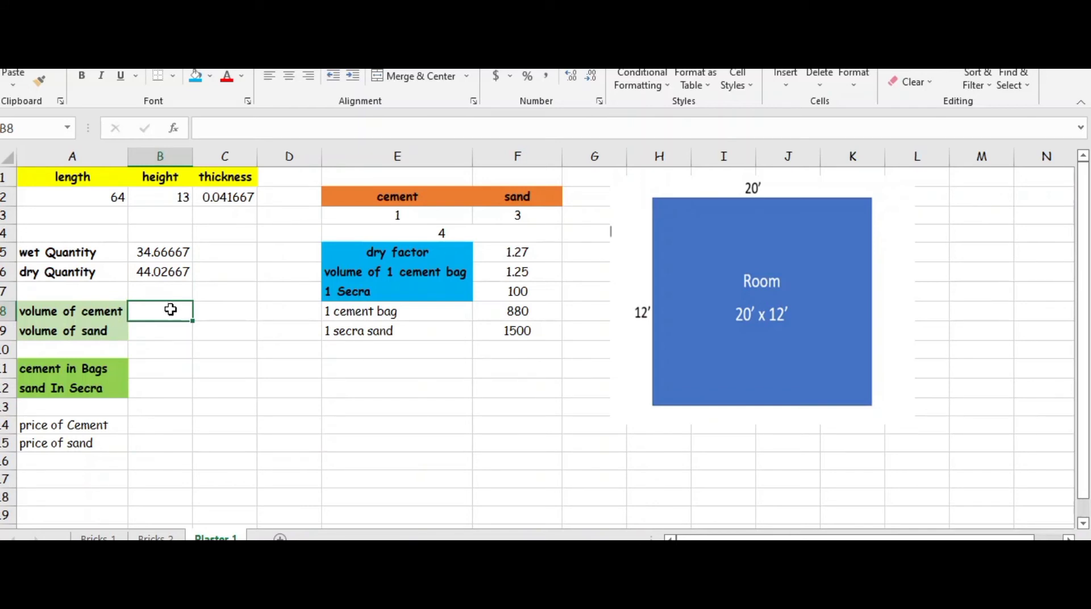
Calculate the volume of cement in B8 from its ratio share of the dry quantity with =(E3/E4)*B6
{"action": "double_click", "coordinate": [171, 310]}
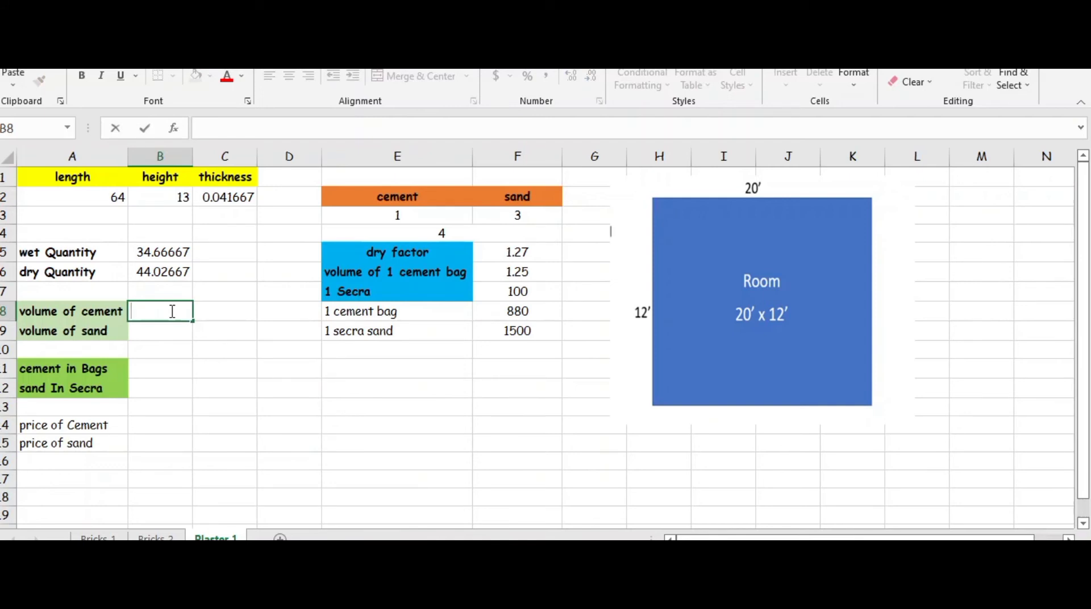
{"action": "type", "text": "="}
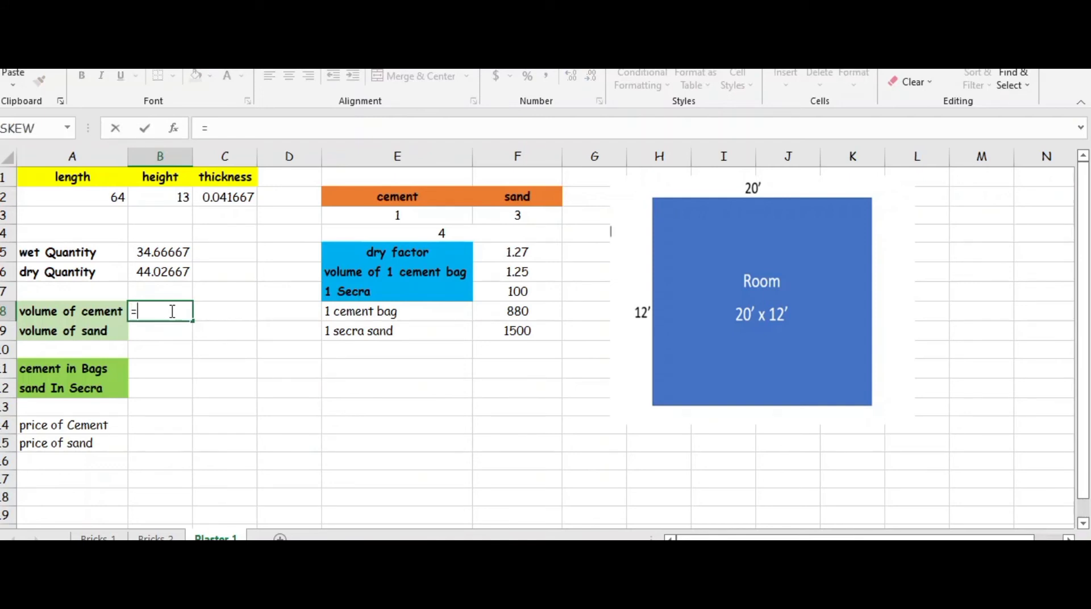
{"action": "type", "text": "("}
{"action": "left_click", "coordinate": [406, 214]}
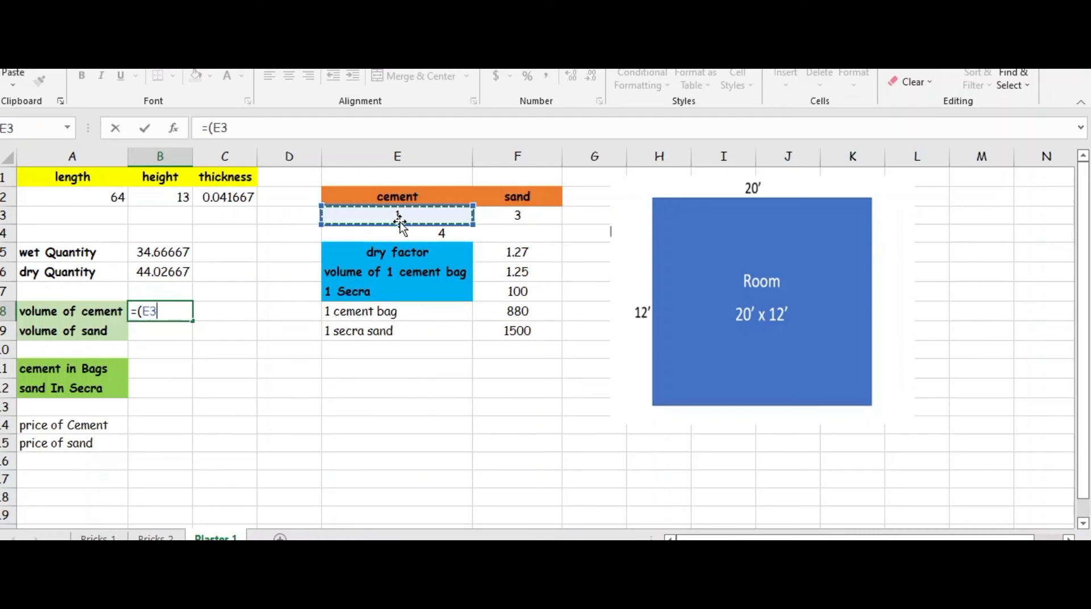
{"action": "type", "text": "/"}
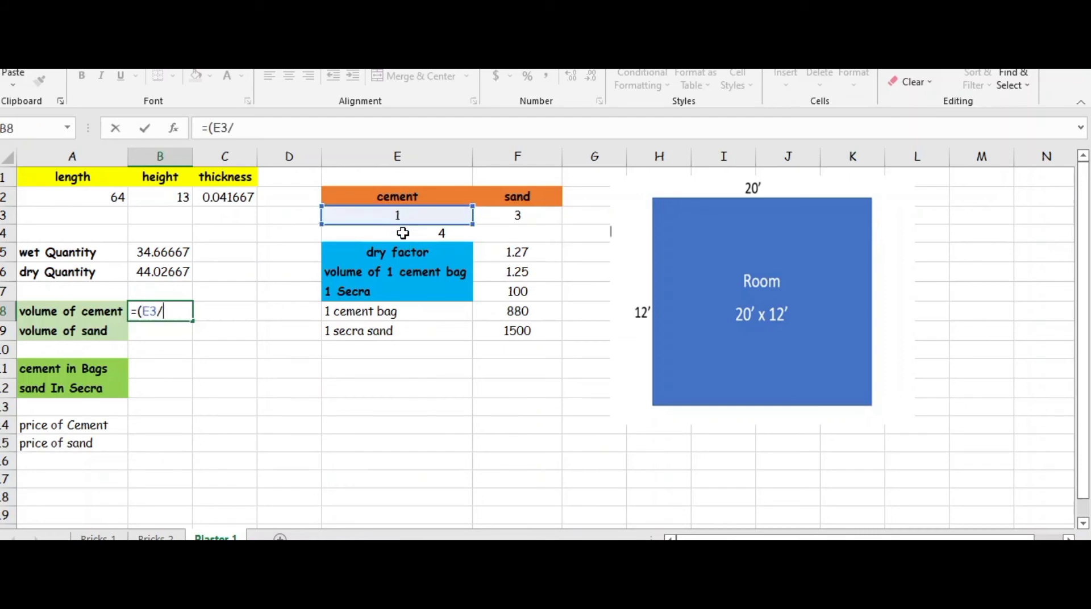
{"action": "left_click", "coordinate": [404, 233]}
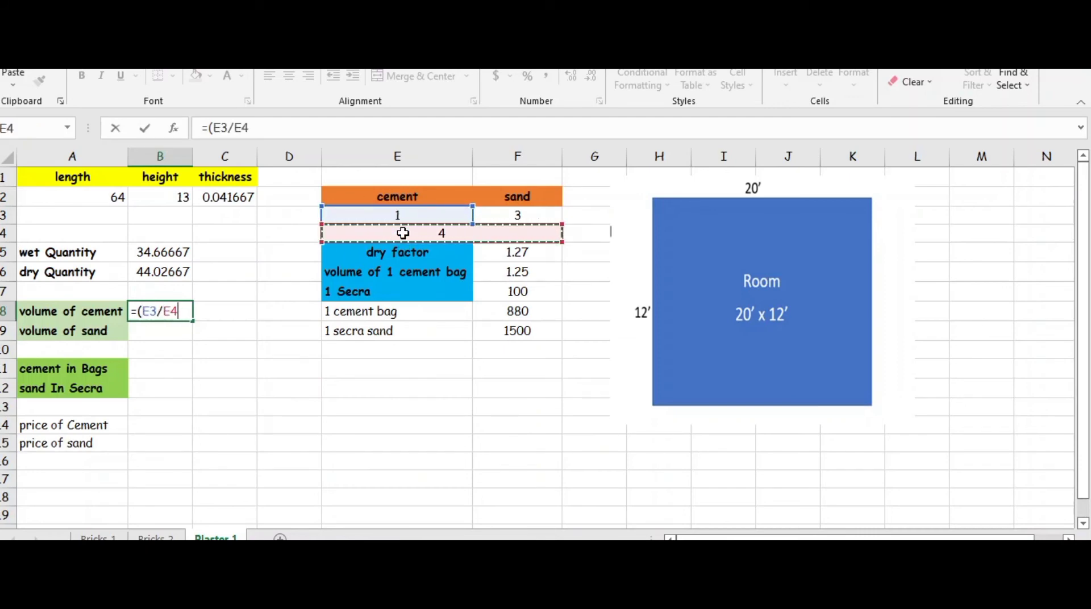
{"action": "type", "text": ")"}
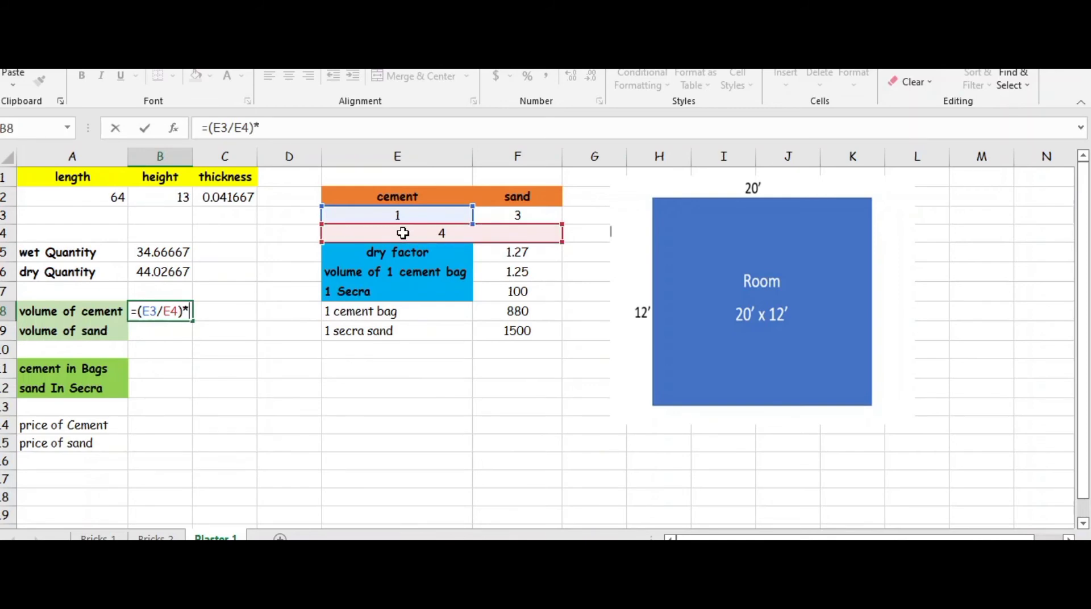
{"action": "type", "text": "*"}
{"action": "left_click", "coordinate": [169, 273]}
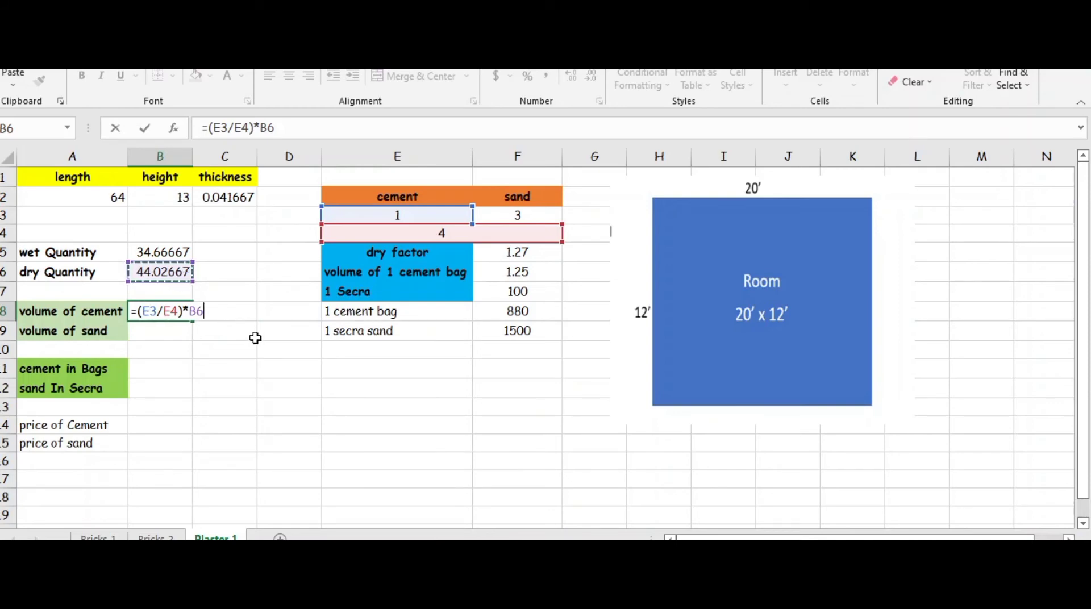
{"action": "key", "text": "Return"}
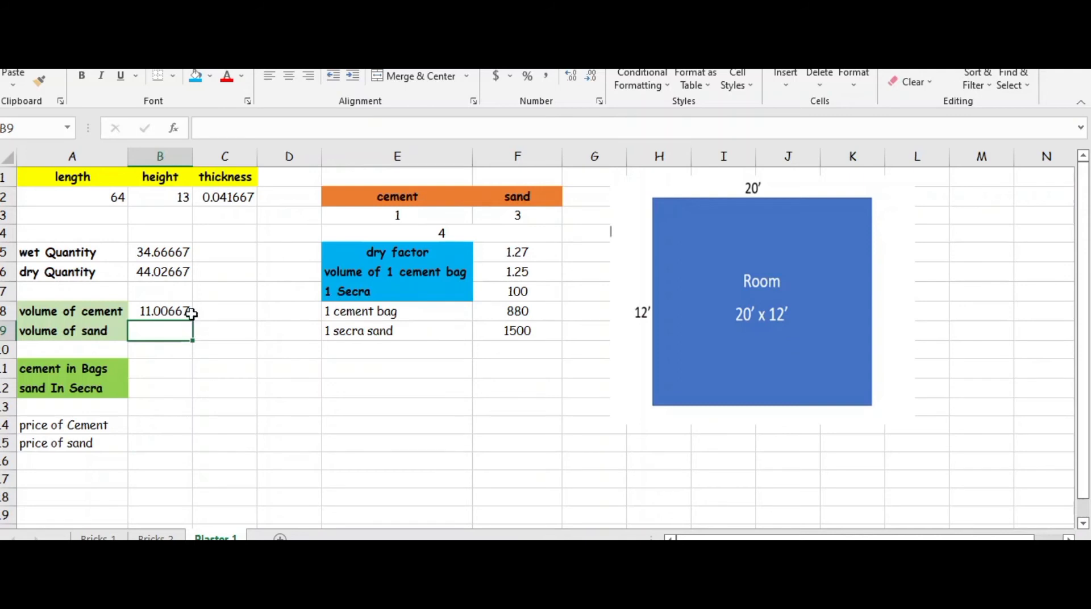
Calculate the volume of sand in B9 from its ratio share of the dry quantity with =(F3/E4)*B6
{"action": "double_click", "coordinate": [162, 331]}
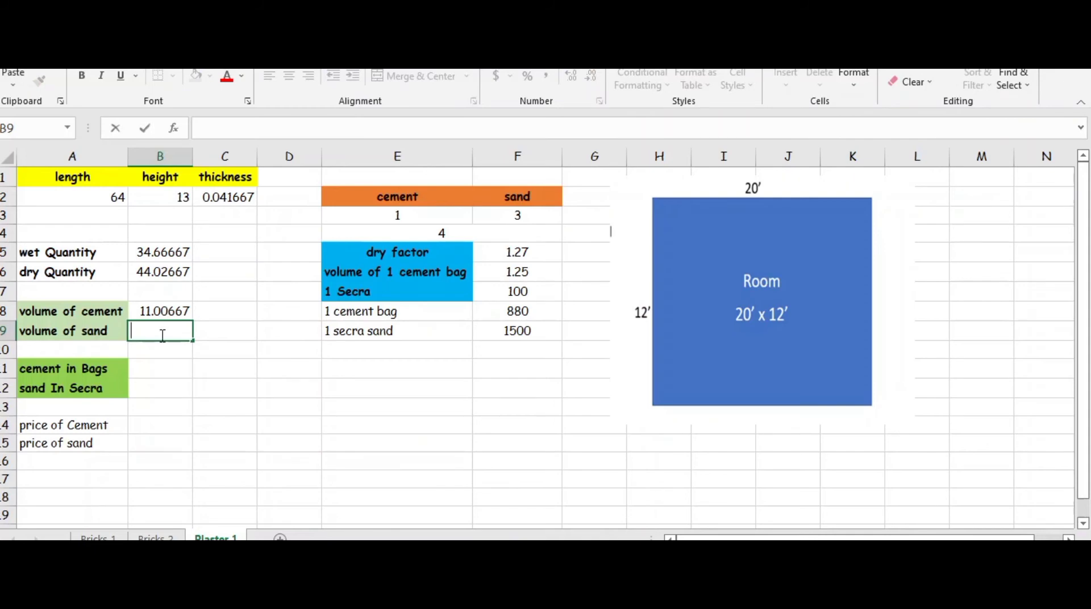
{"action": "type", "text": "="}
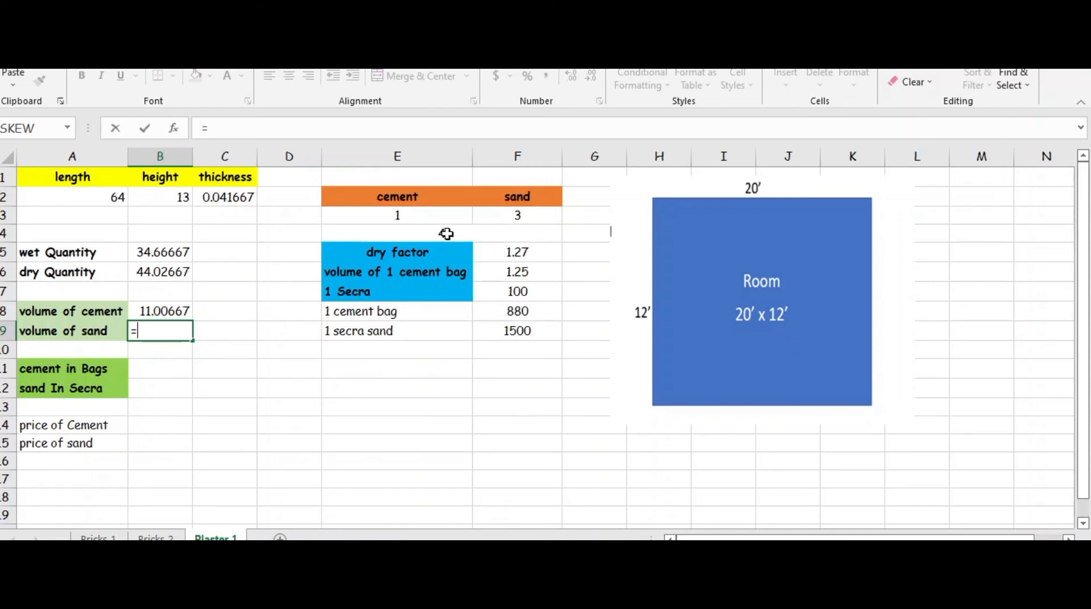
{"action": "type", "text": "("}
{"action": "left_click", "coordinate": [519, 217]}
{"action": "type", "text": "/"}
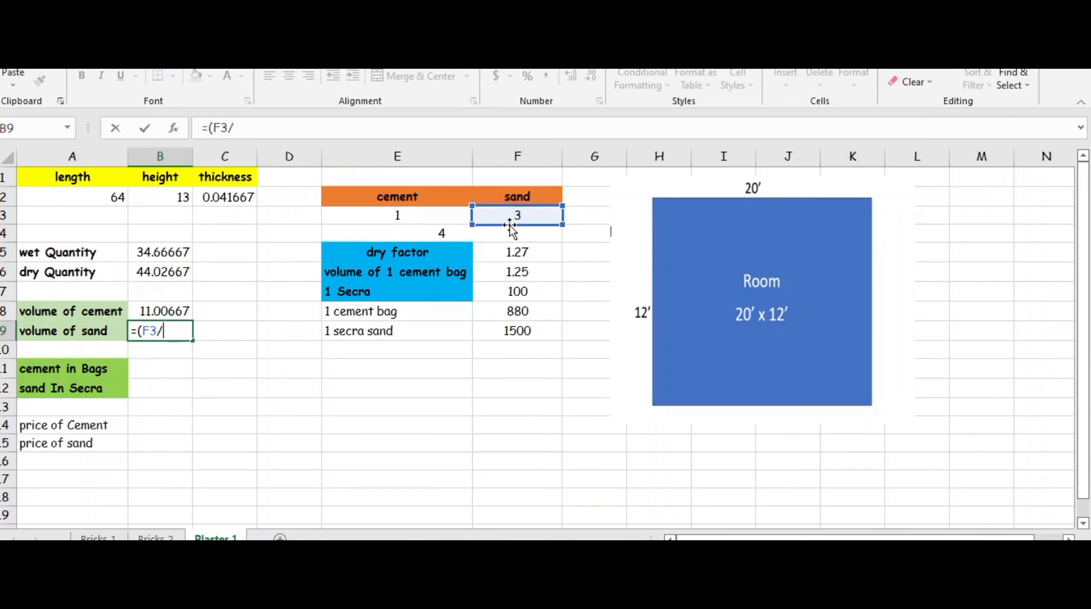
{"action": "left_click", "coordinate": [461, 237]}
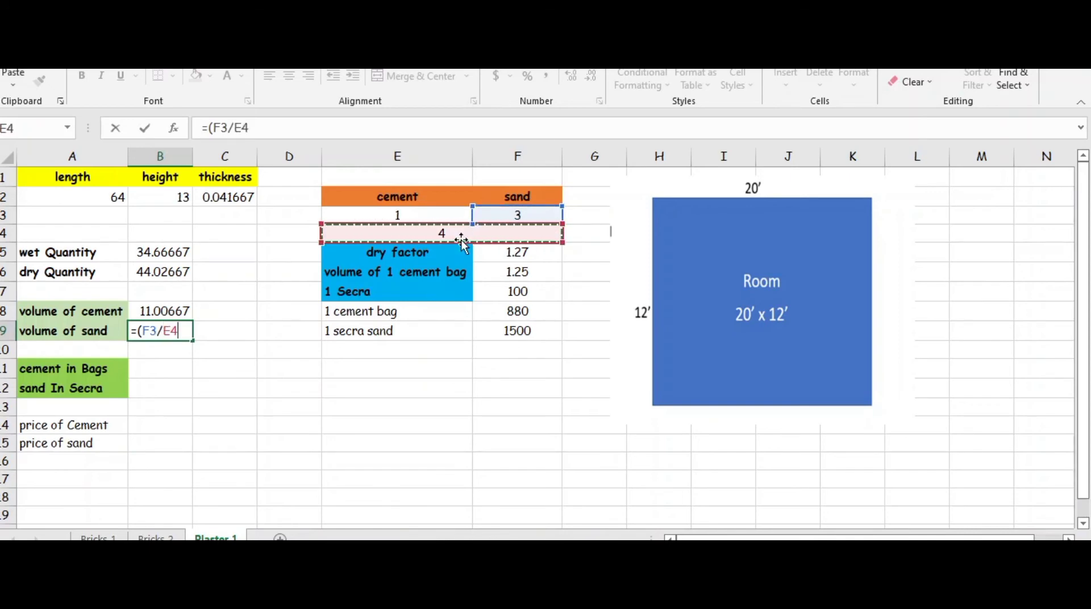
{"action": "type", "text": ")"}
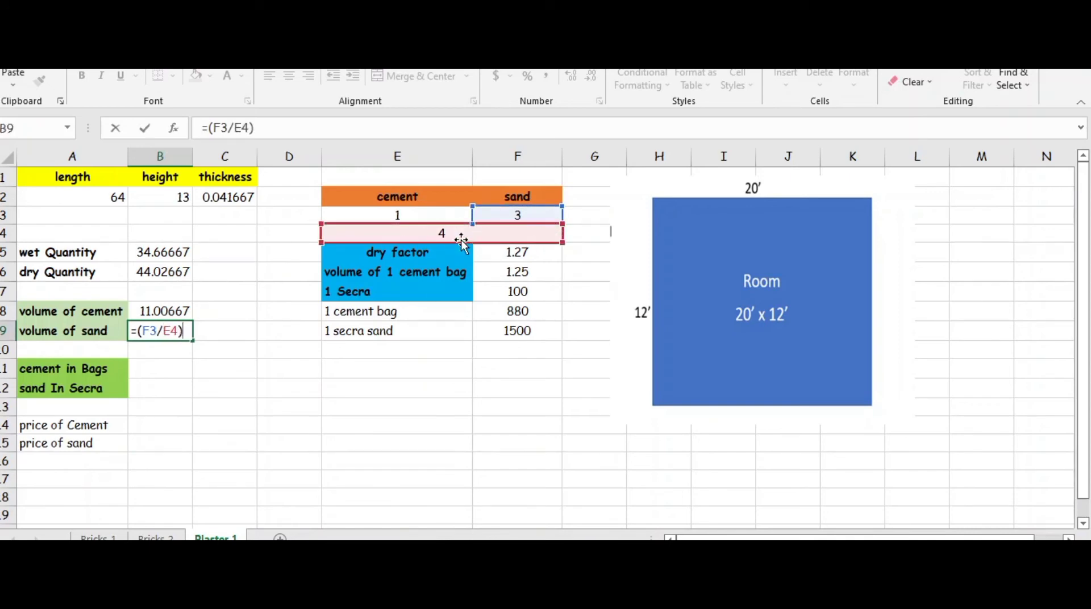
{"action": "type", "text": "*"}
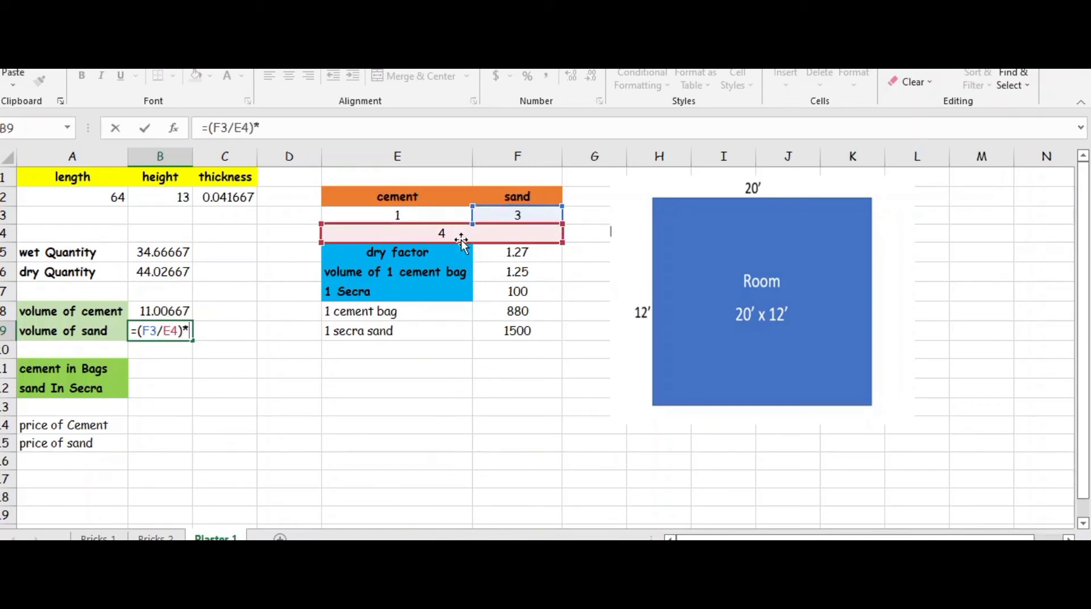
{"action": "left_click", "coordinate": [171, 270]}
{"action": "key", "text": "Return"}
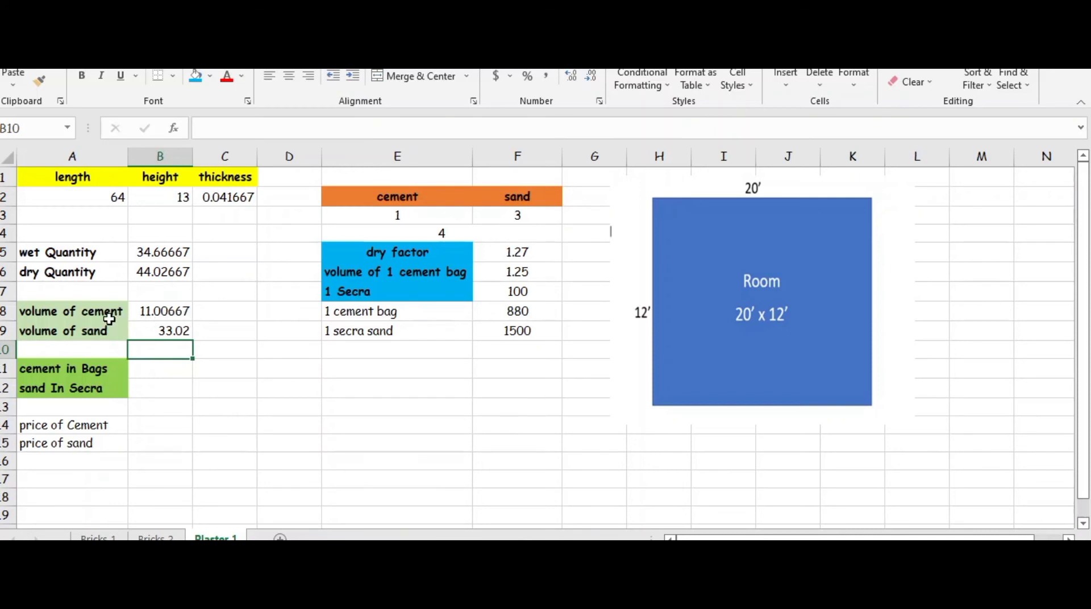
Calculate the cement in bags in B11 by dividing the cement volume by the volume of one bag with =B8/F6
{"action": "left_click", "coordinate": [159, 370]}
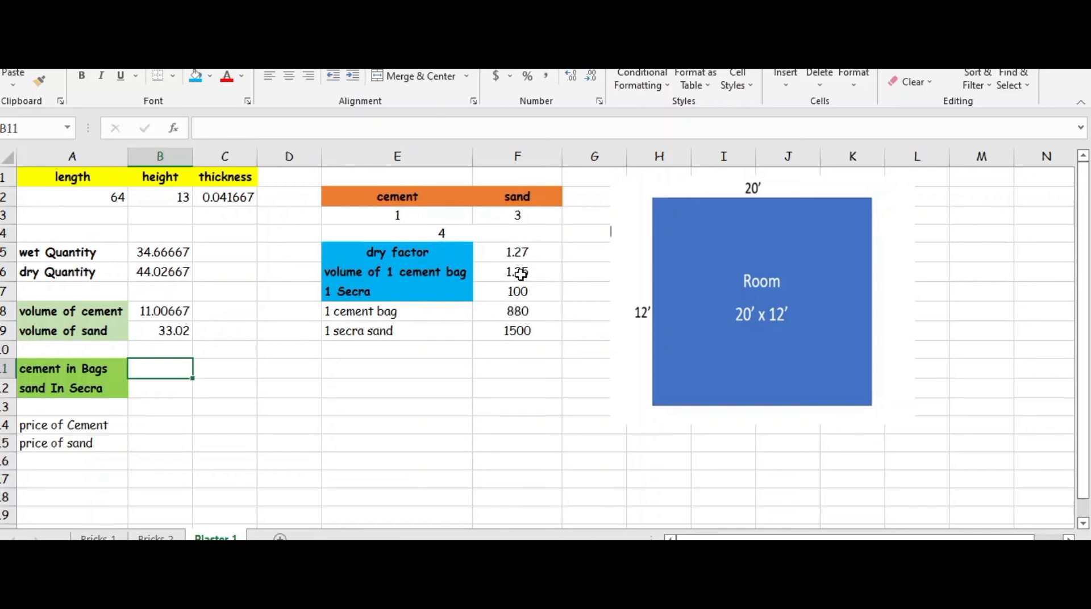
{"action": "double_click", "coordinate": [151, 367]}
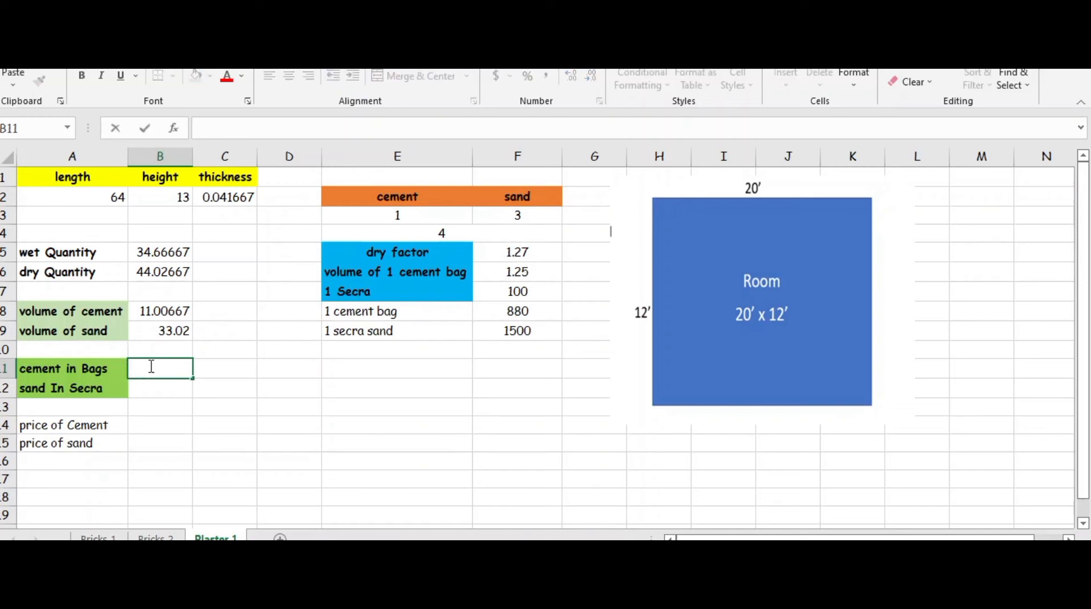
{"action": "type", "text": "="}
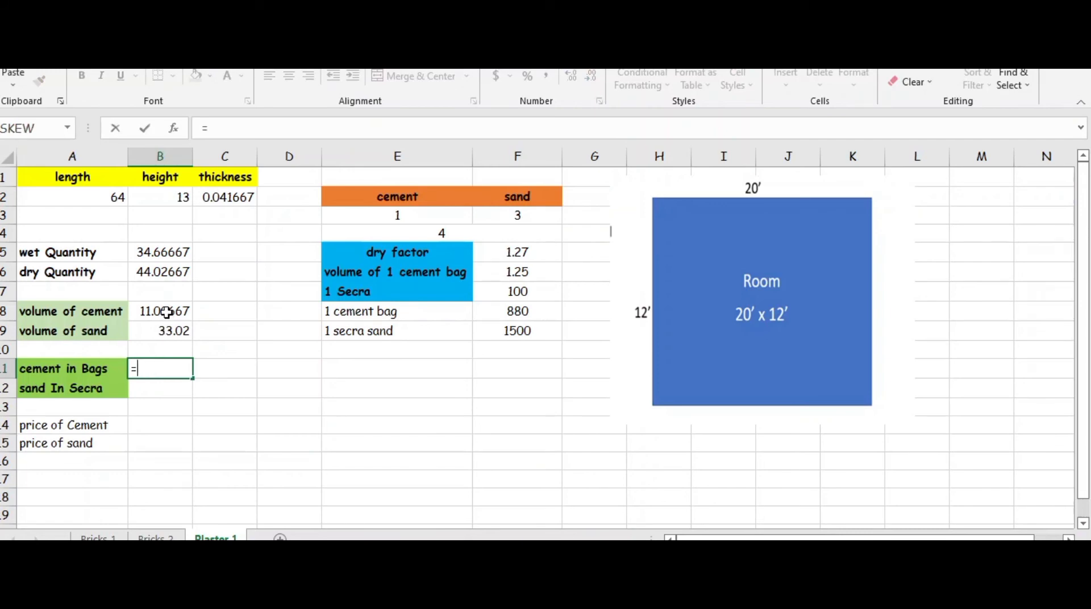
{"action": "left_click", "coordinate": [166, 312]}
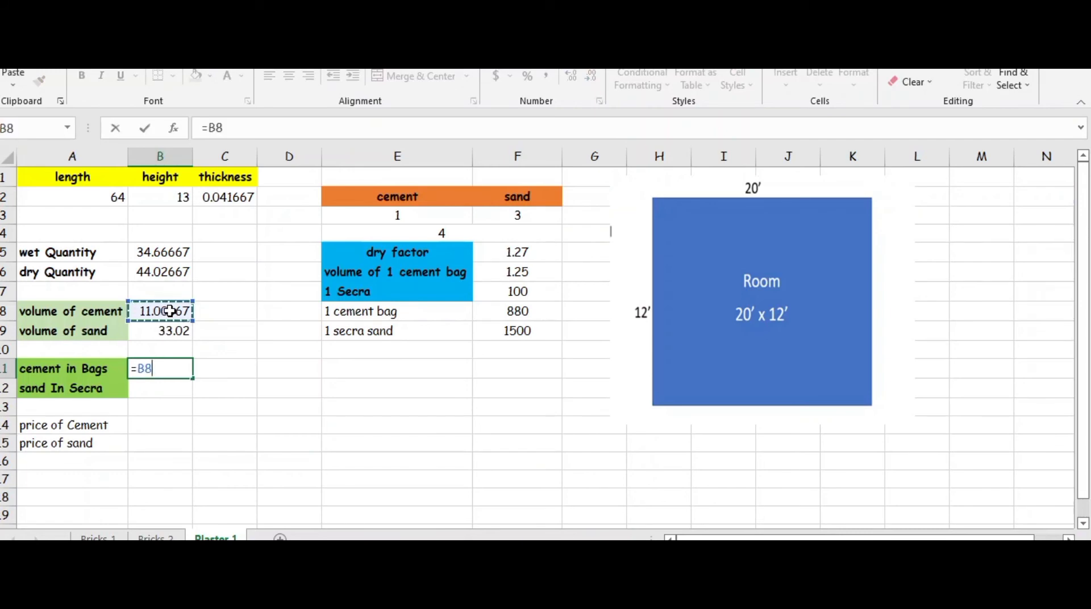
{"action": "type", "text": "/"}
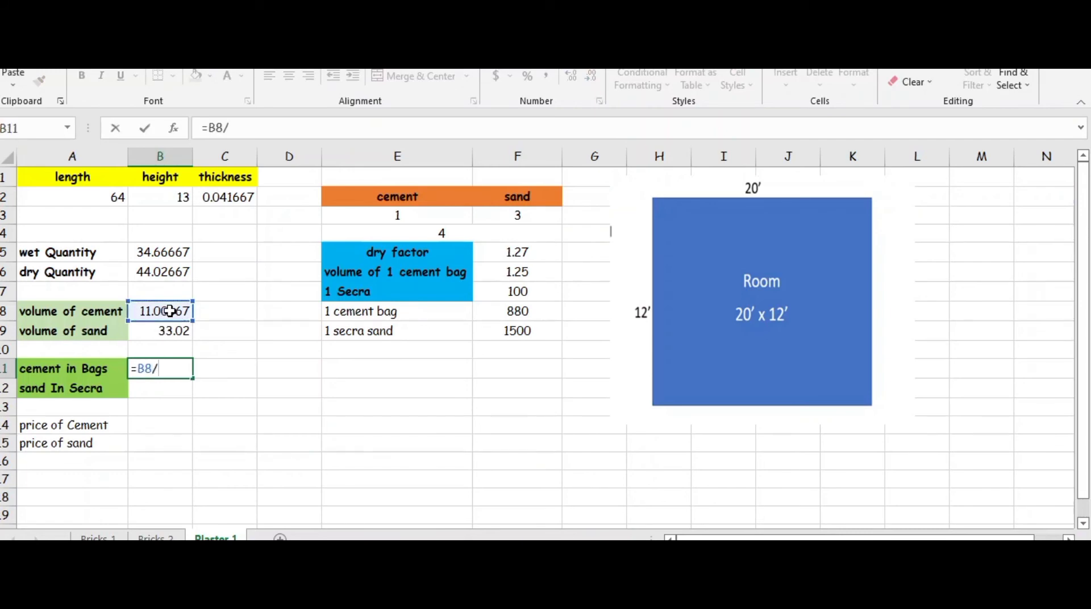
{"action": "left_click", "coordinate": [499, 275]}
{"action": "key", "text": "Return"}
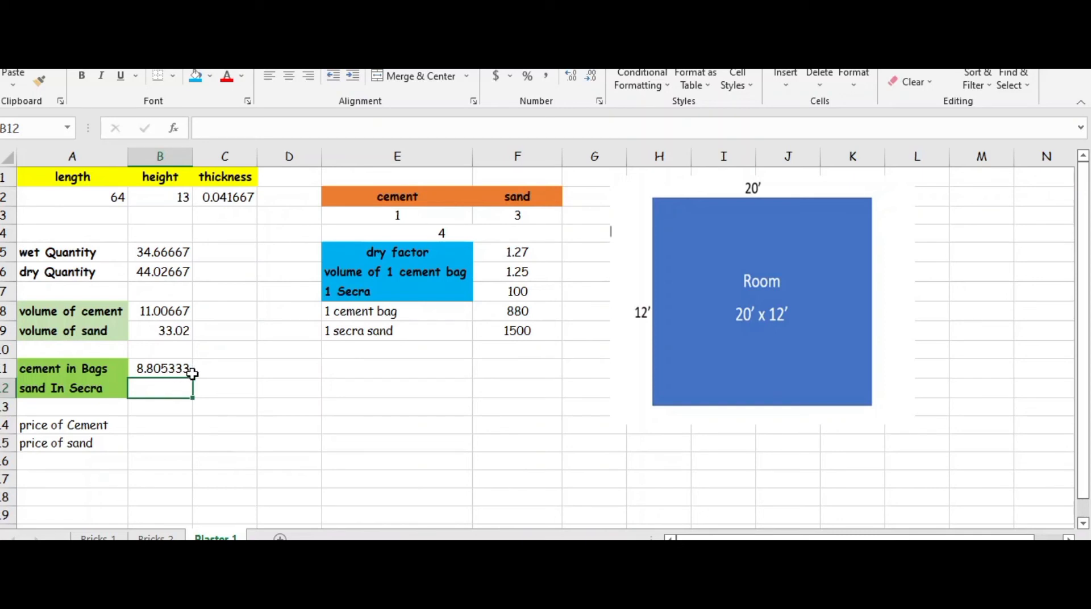
Calculate the sand in secra in B12 by dividing the sand volume by 100 with =B9/100
{"action": "double_click", "coordinate": [140, 389]}
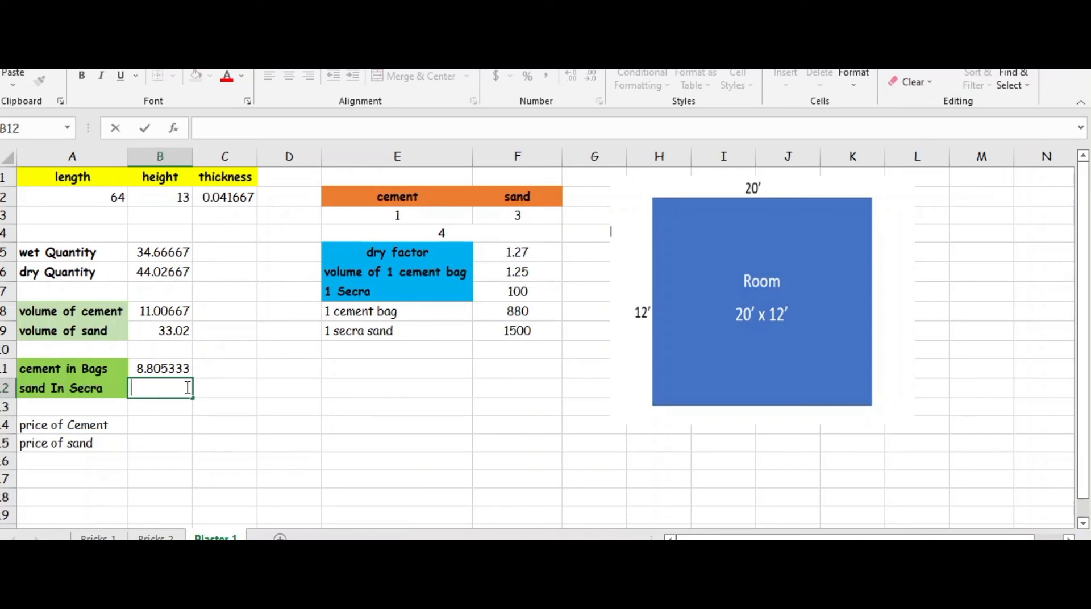
{"action": "type", "text": "="}
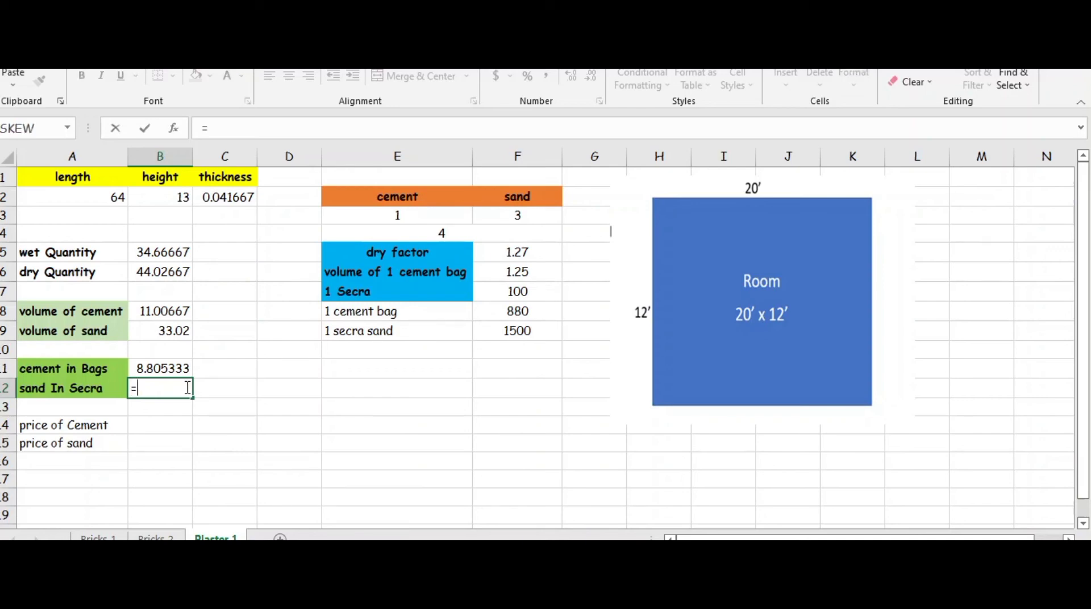
{"action": "left_click", "coordinate": [178, 332]}
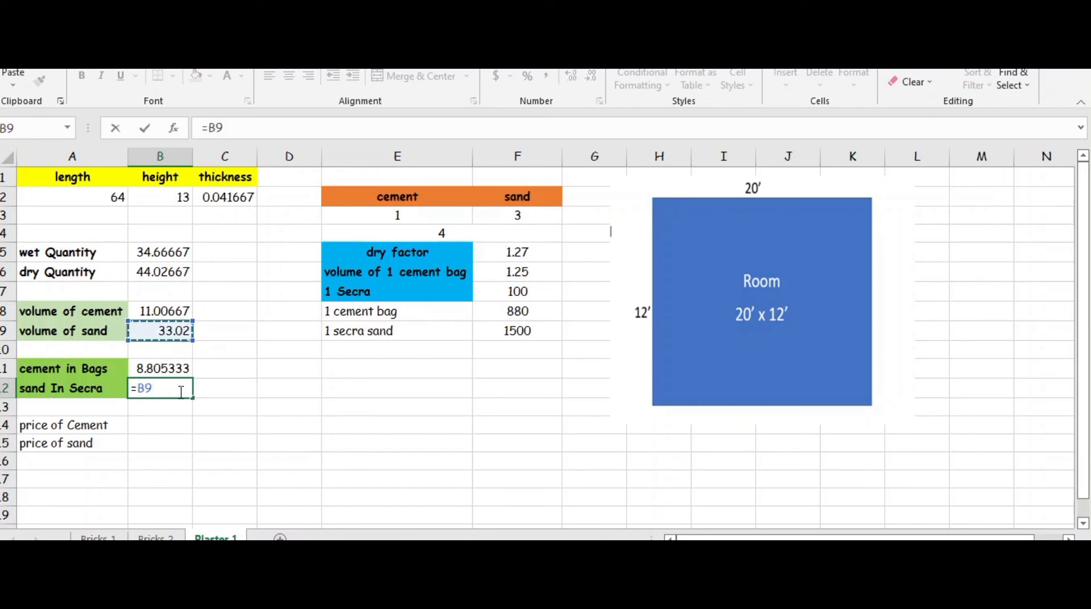
{"action": "type", "text": "/100"}
{"action": "key", "text": "Return"}
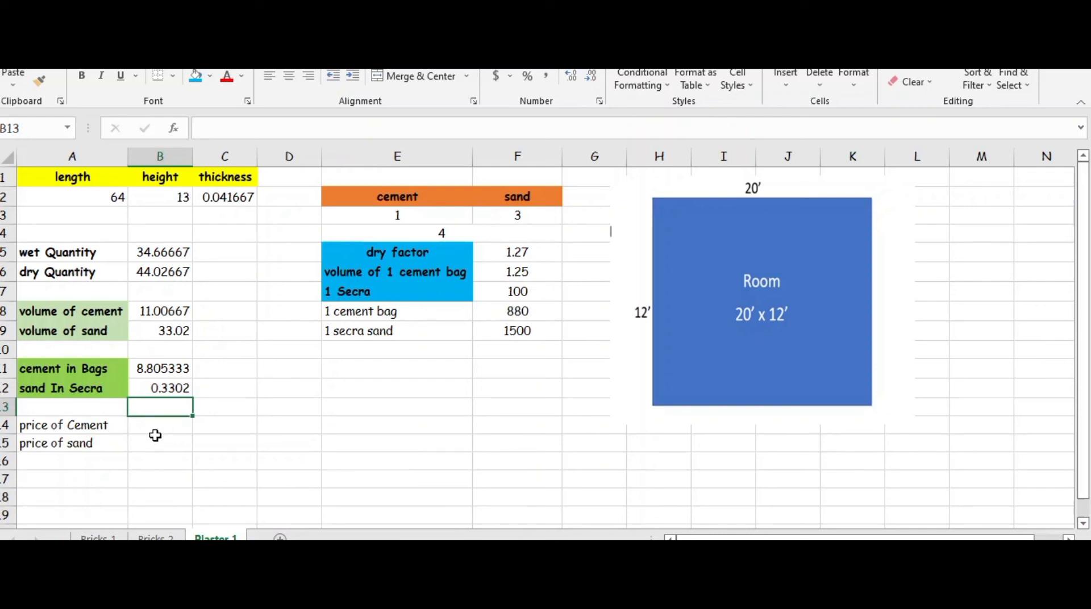
Calculate the price of cement in B14 by multiplying the number of bags by the bag price with =B11*F8
{"action": "left_click", "coordinate": [156, 435]}
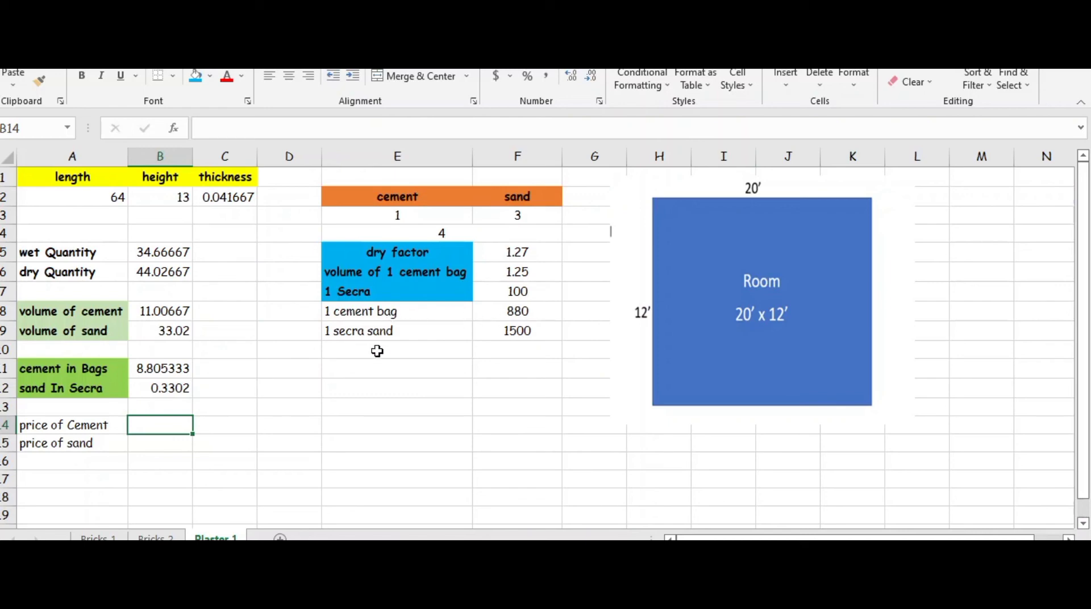
{"action": "double_click", "coordinate": [164, 427]}
{"action": "type", "text": "="}
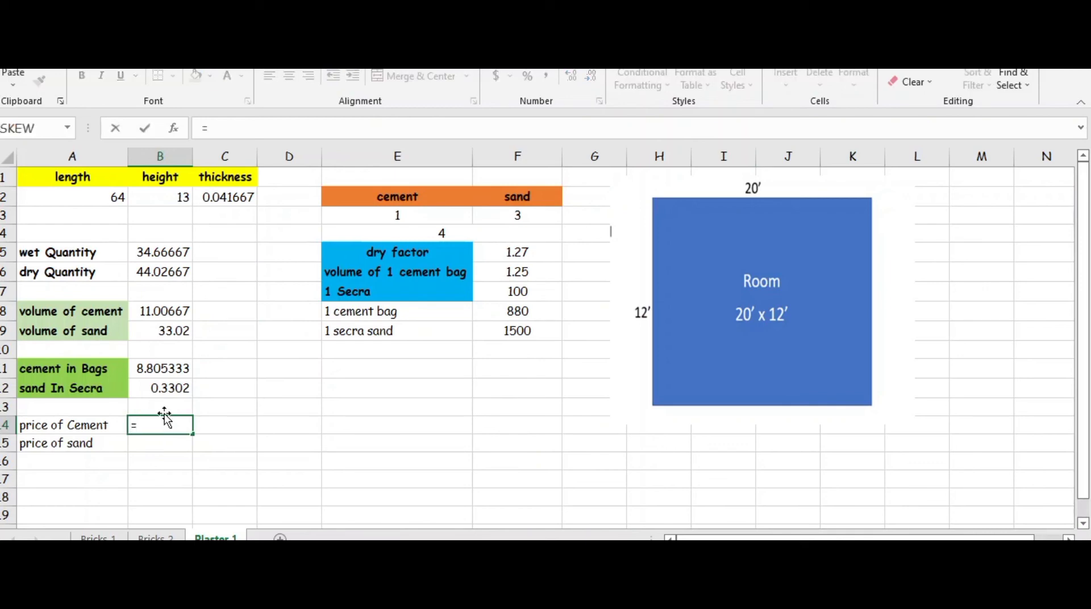
{"action": "left_click", "coordinate": [180, 367]}
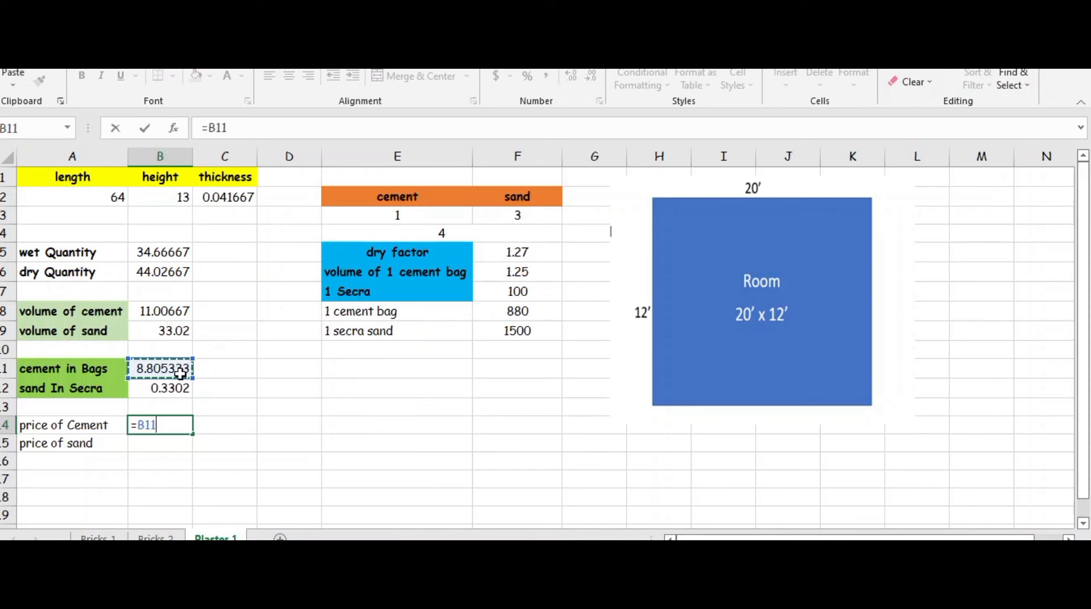
{"action": "type", "text": "*"}
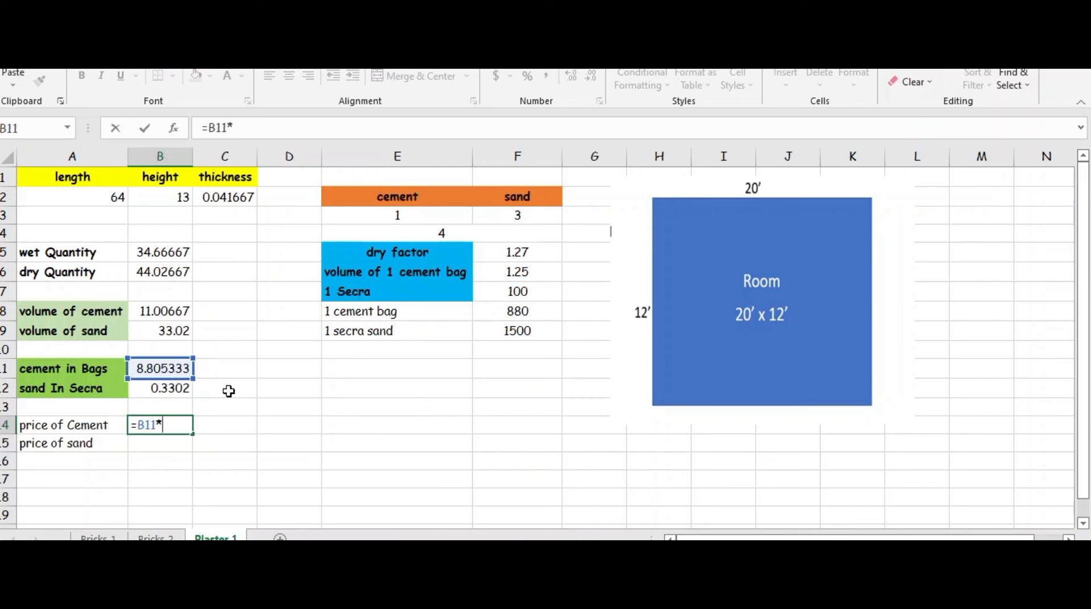
{"action": "left_click", "coordinate": [529, 313]}
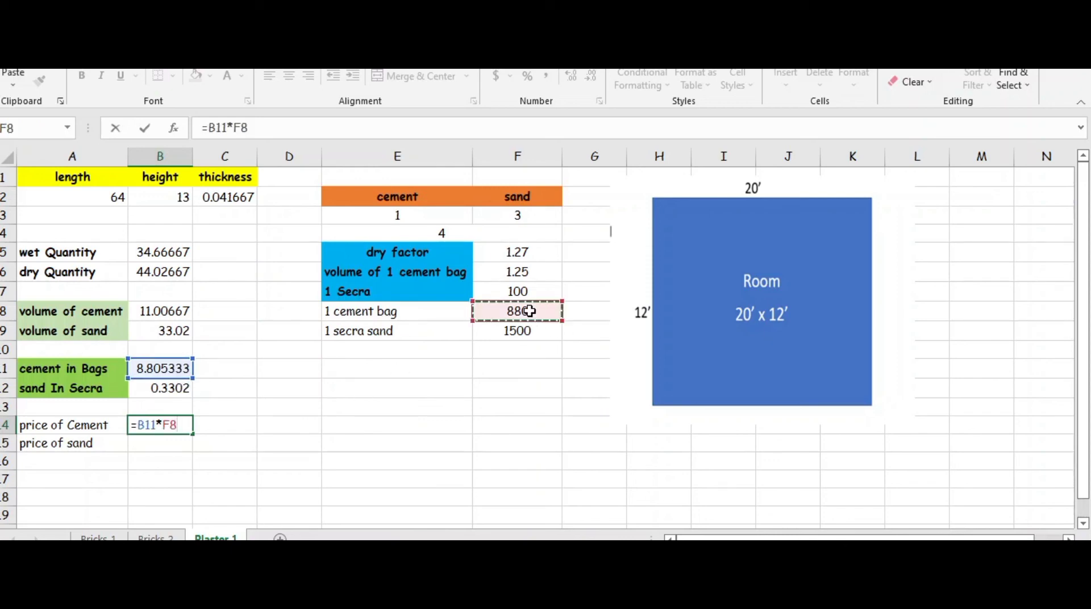
{"action": "key", "text": "Return"}
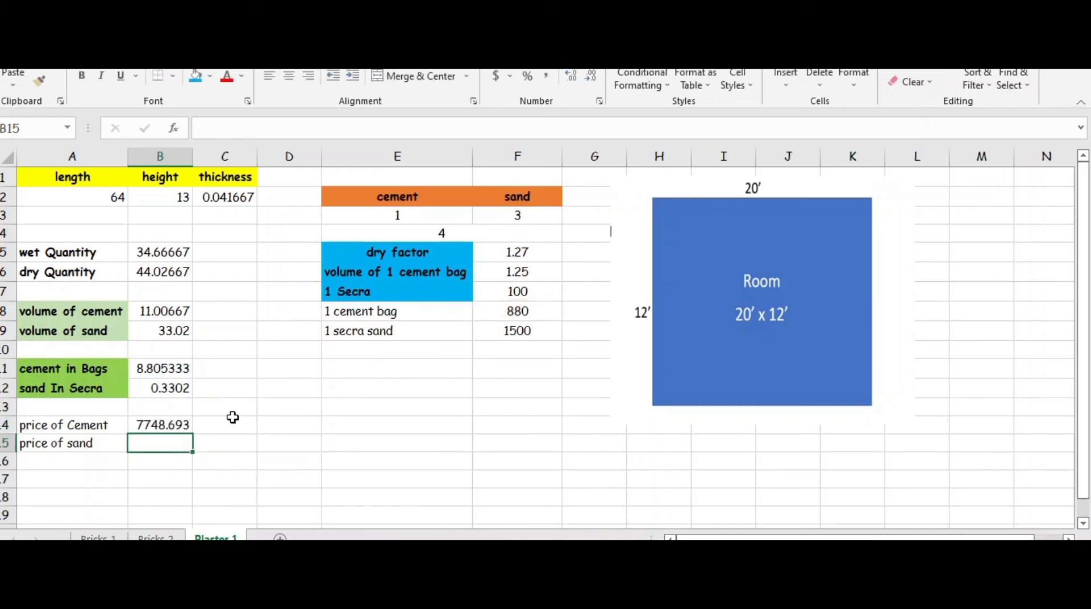
Calculate the price of sand in B15 by multiplying the sand in secra by the price per secra with =B12*F9
{"action": "double_click", "coordinate": [160, 445]}
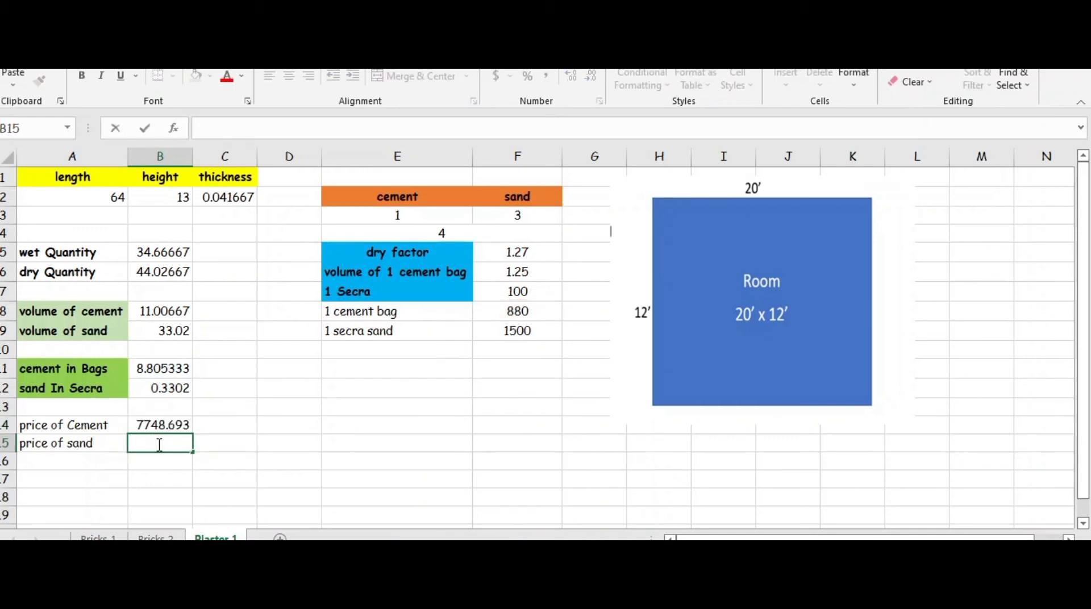
{"action": "type", "text": "="}
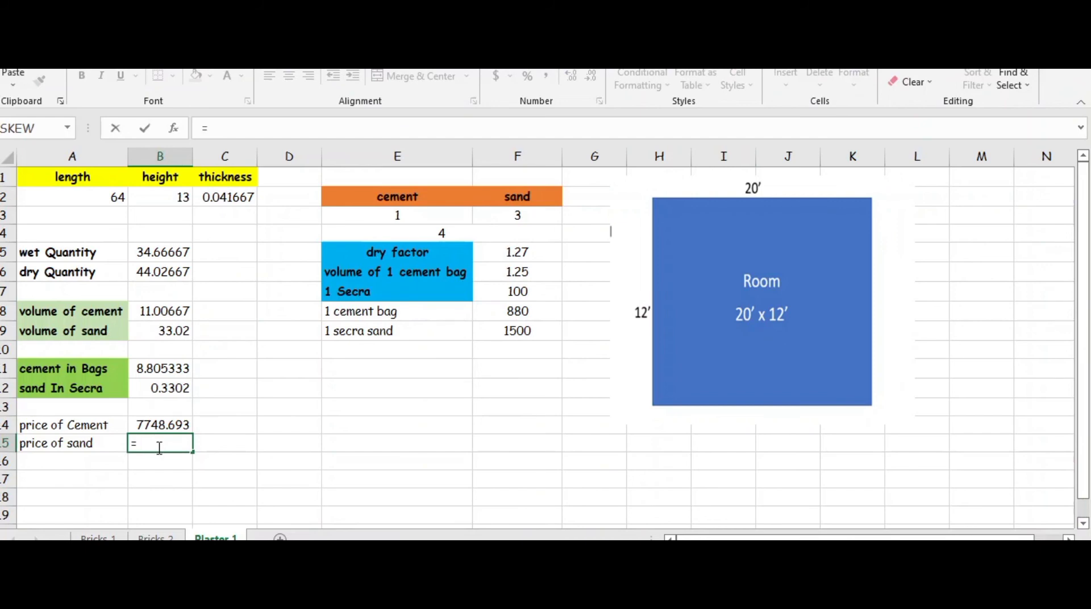
{"action": "left_click", "coordinate": [163, 388]}
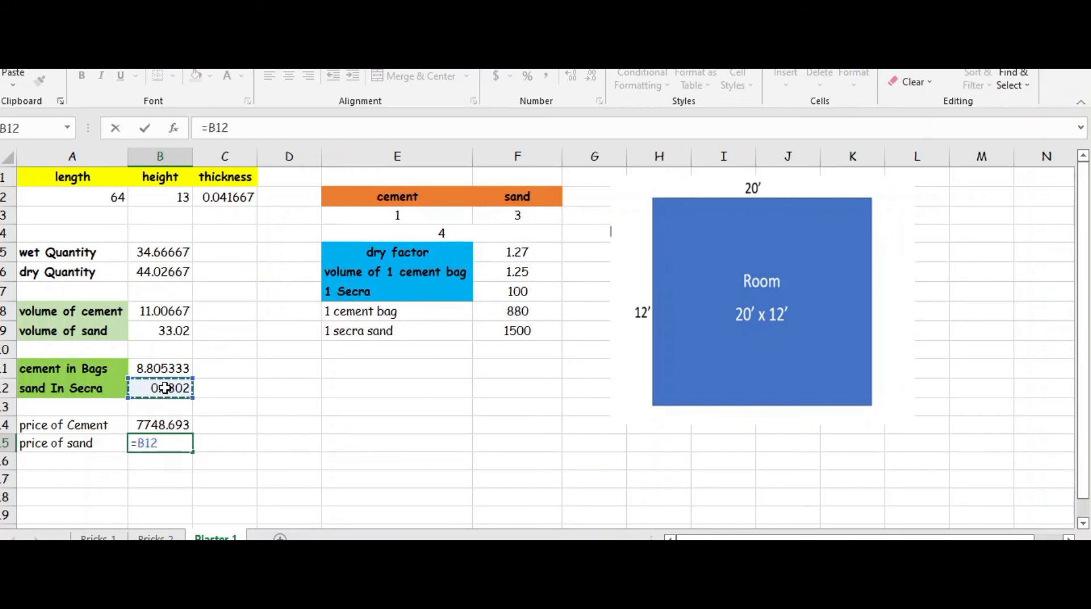
{"action": "type", "text": "*"}
{"action": "left_click", "coordinate": [514, 334]}
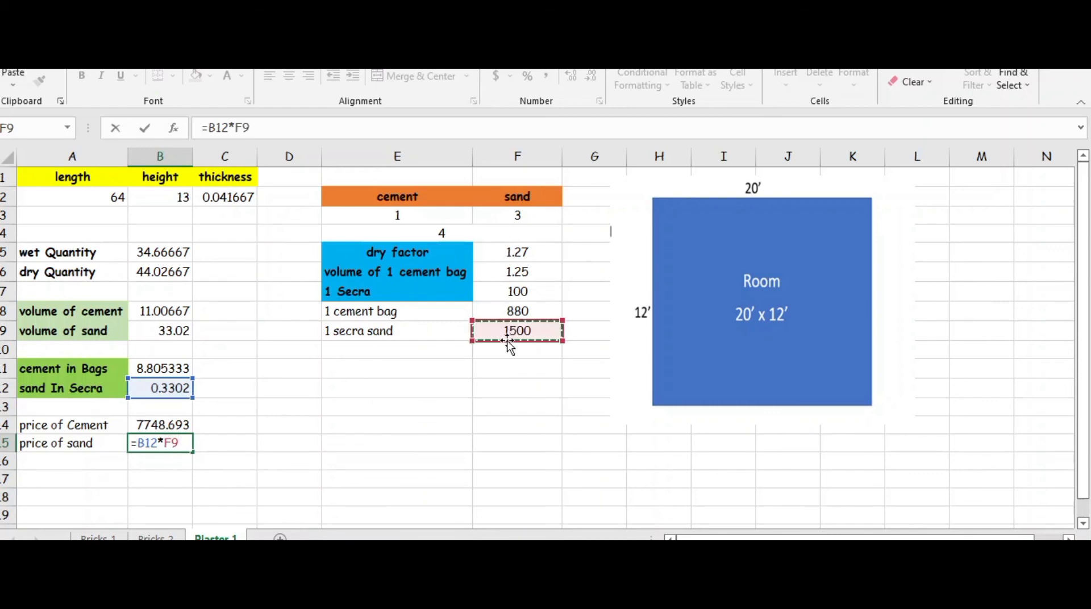
{"action": "key", "text": "Return"}
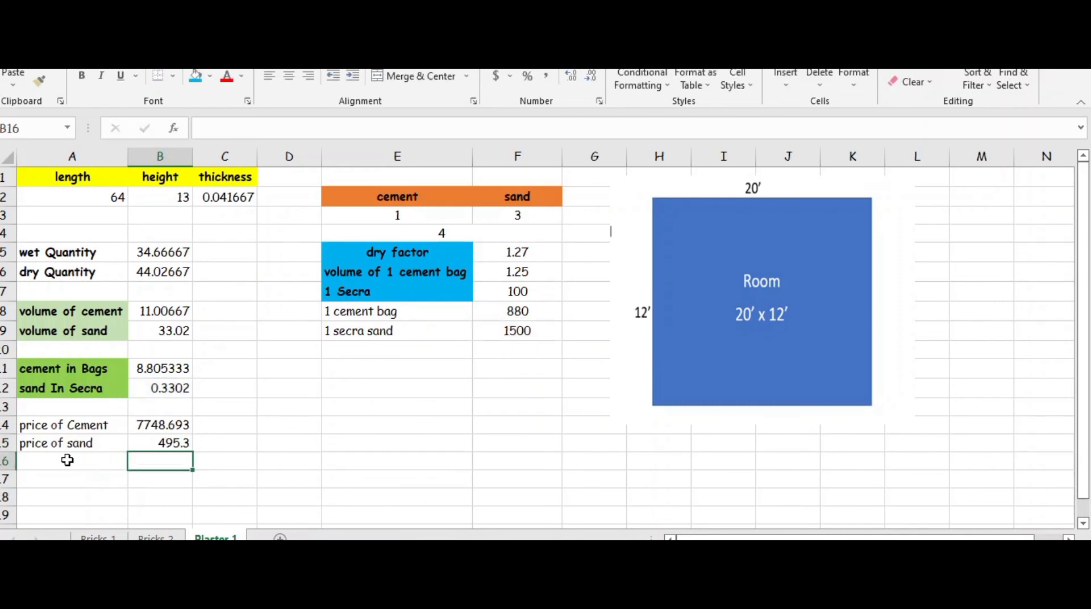
Label A17 as total and add up the cement and sand prices in B17 with =SUM(B14:B15)
{"action": "left_click", "coordinate": [62, 485]}
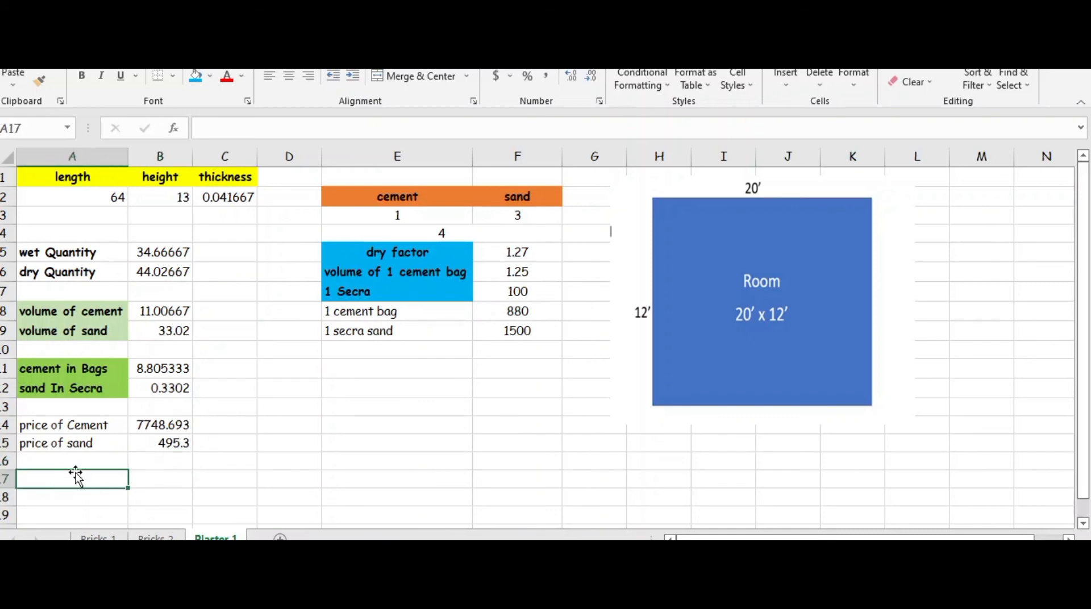
{"action": "type", "text": "total"}
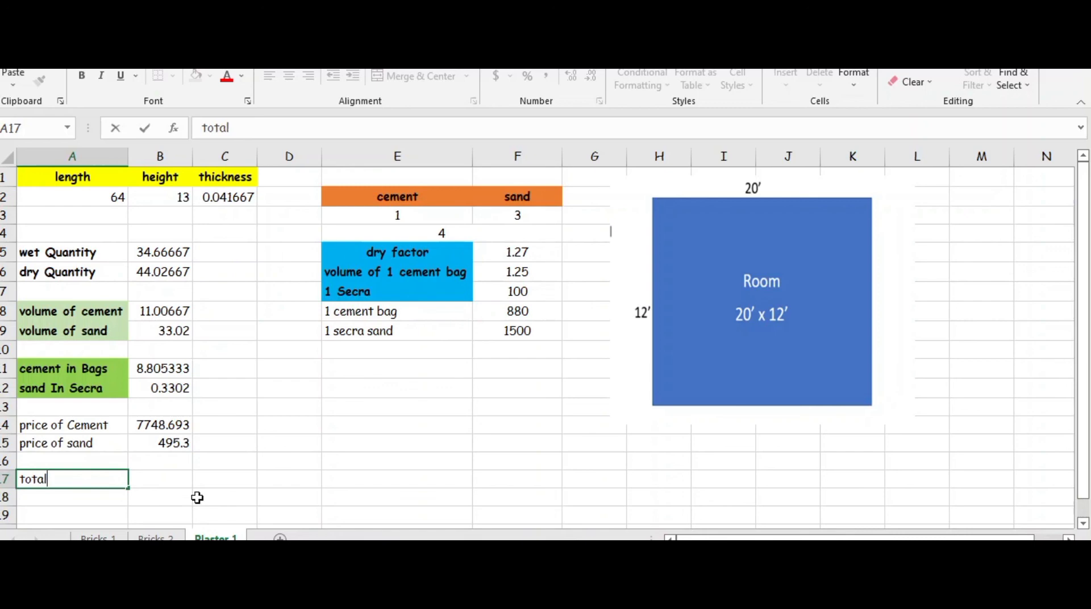
{"action": "left_click", "coordinate": [156, 483]}
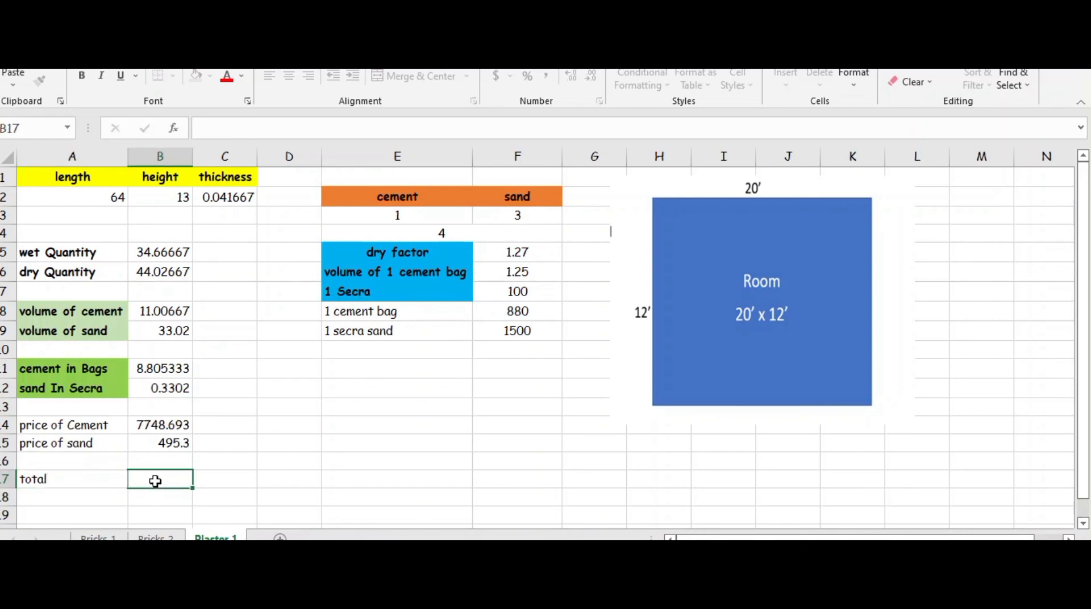
{"action": "type", "text": "="}
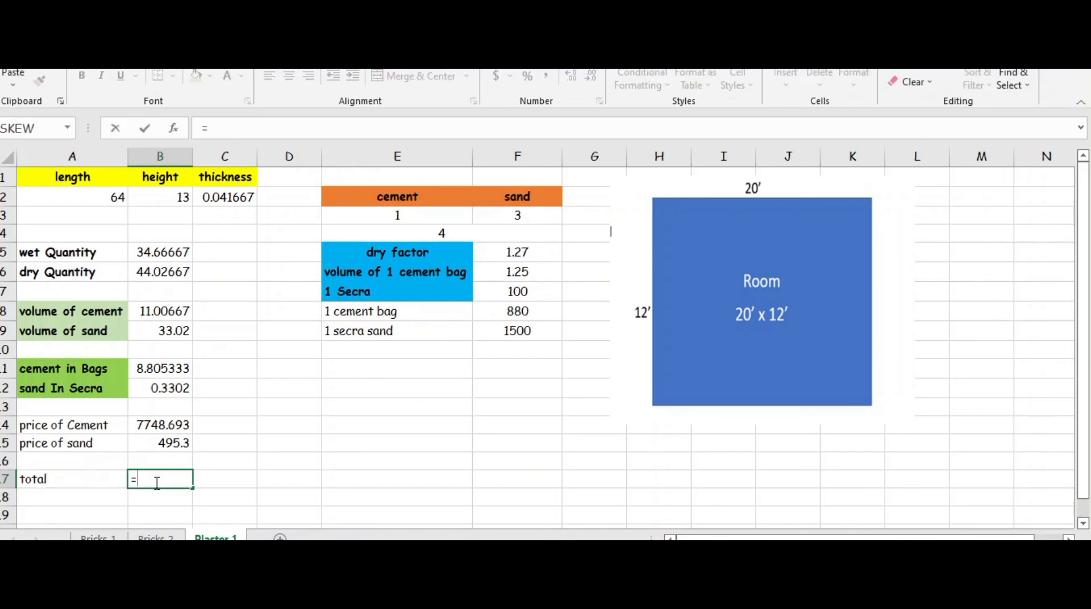
{"action": "type", "text": "sum"}
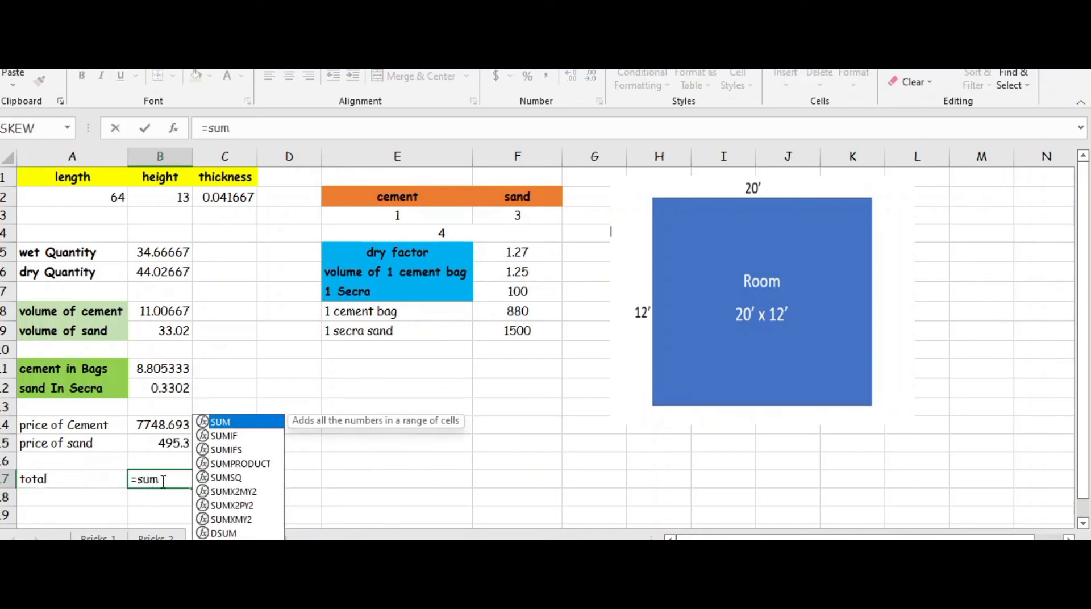
{"action": "double_click", "coordinate": [226, 419]}
{"action": "left_click_drag", "start_coordinate": [178, 423], "coordinate": [179, 443]}
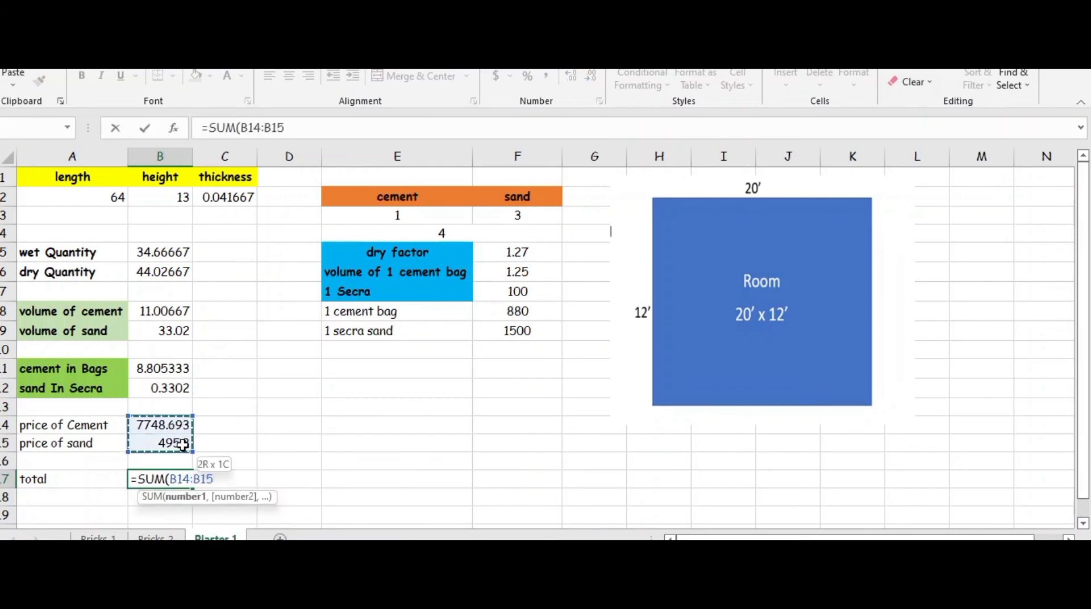
{"action": "key", "text": "Return"}
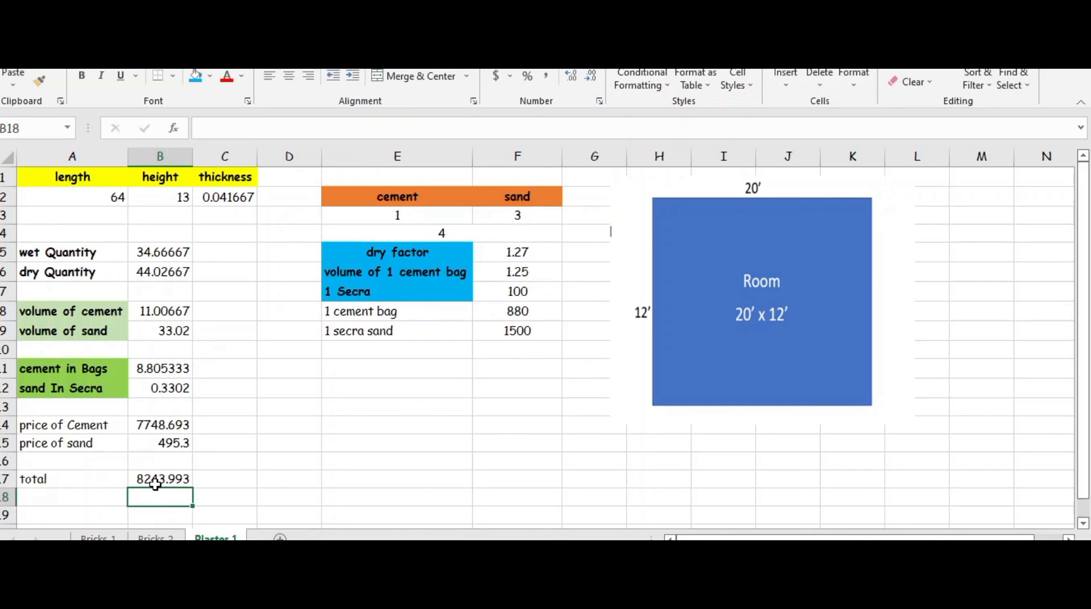
{"action": "left_click", "coordinate": [156, 538]}
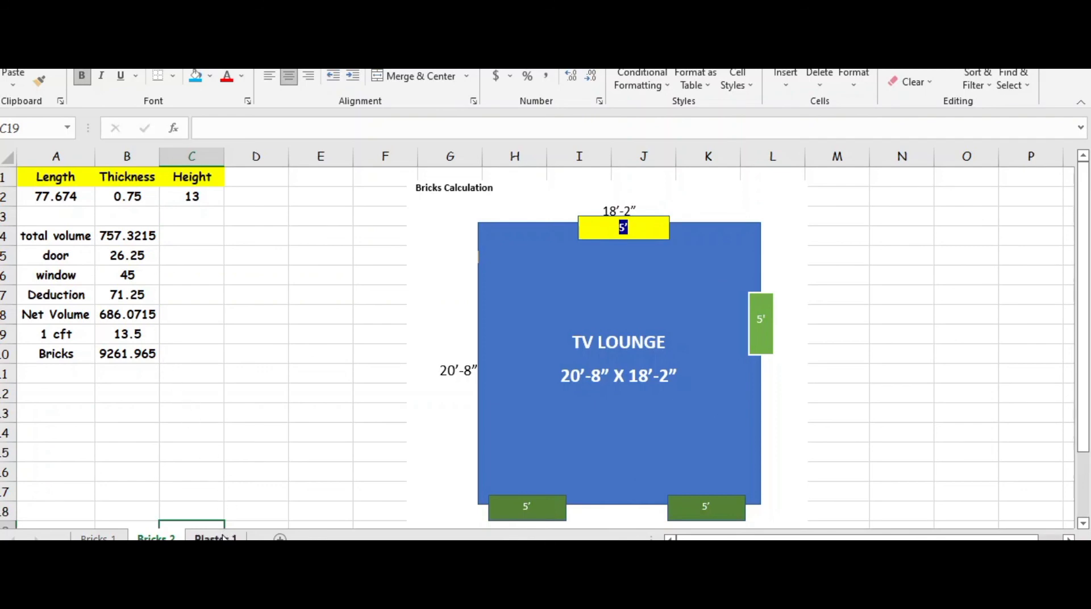
{"action": "left_click", "coordinate": [216, 537]}
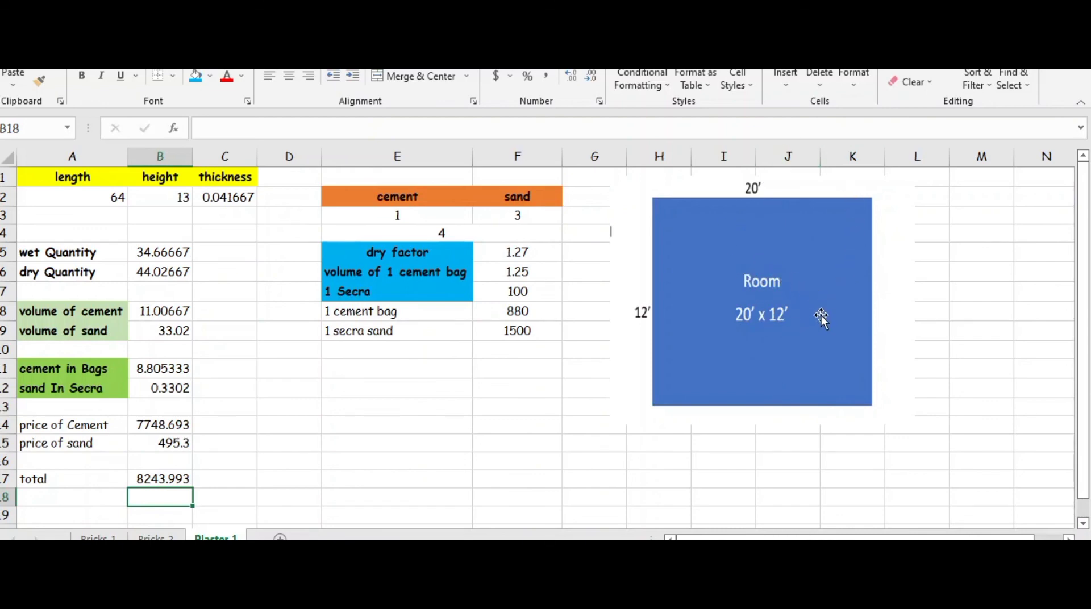
Compare the Book1 plaster calculation with the Plaster sheet of the material workbook, checking its length, width and height entries
{"action": "mouse_move", "coordinate": [646, 588]}
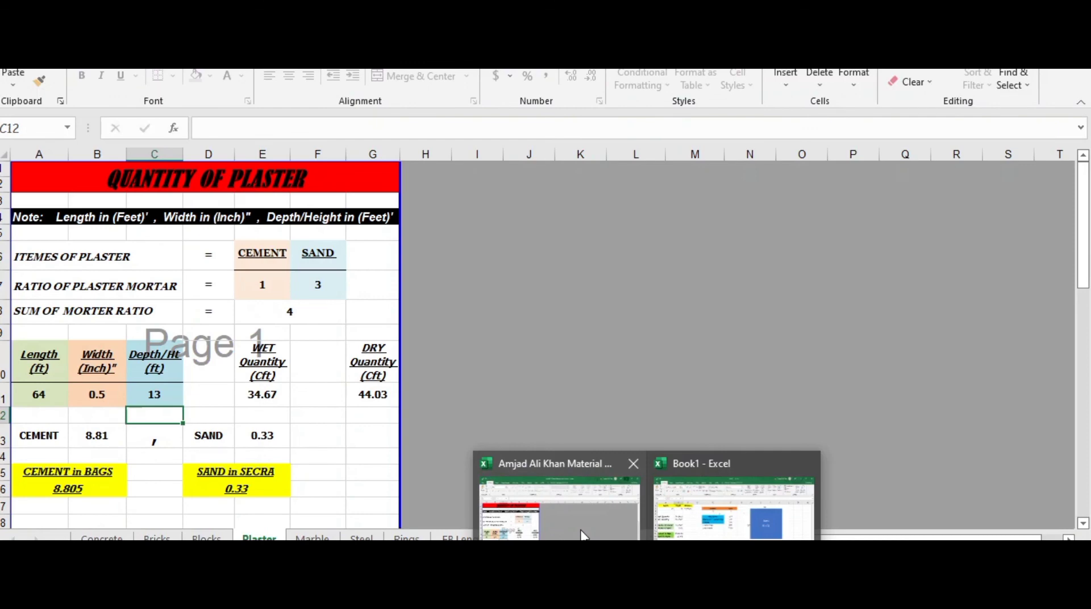
{"action": "left_click", "coordinate": [583, 534]}
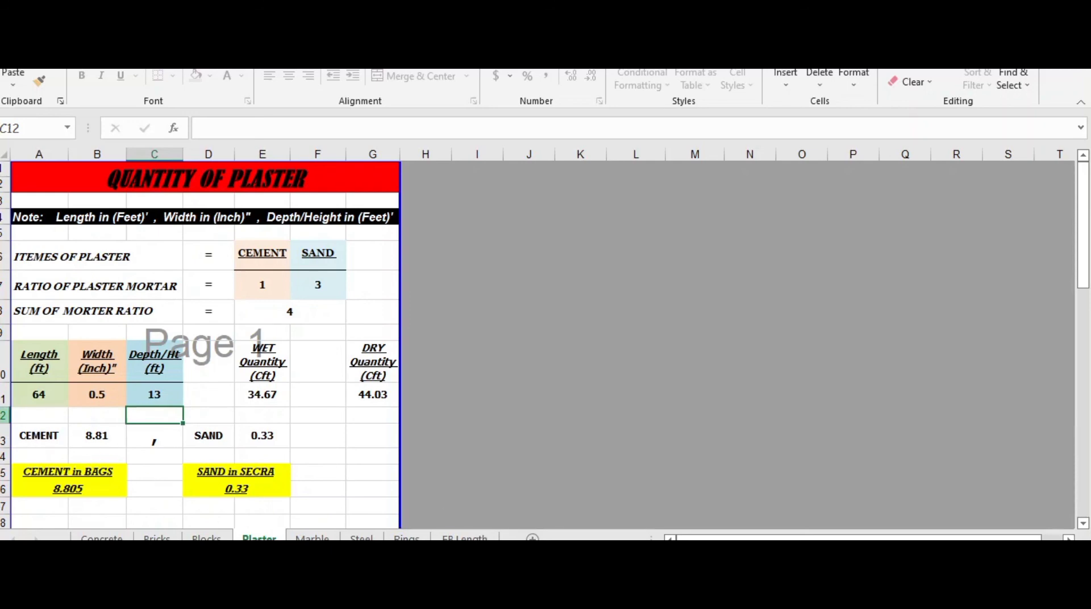
{"action": "left_click", "coordinate": [36, 391]}
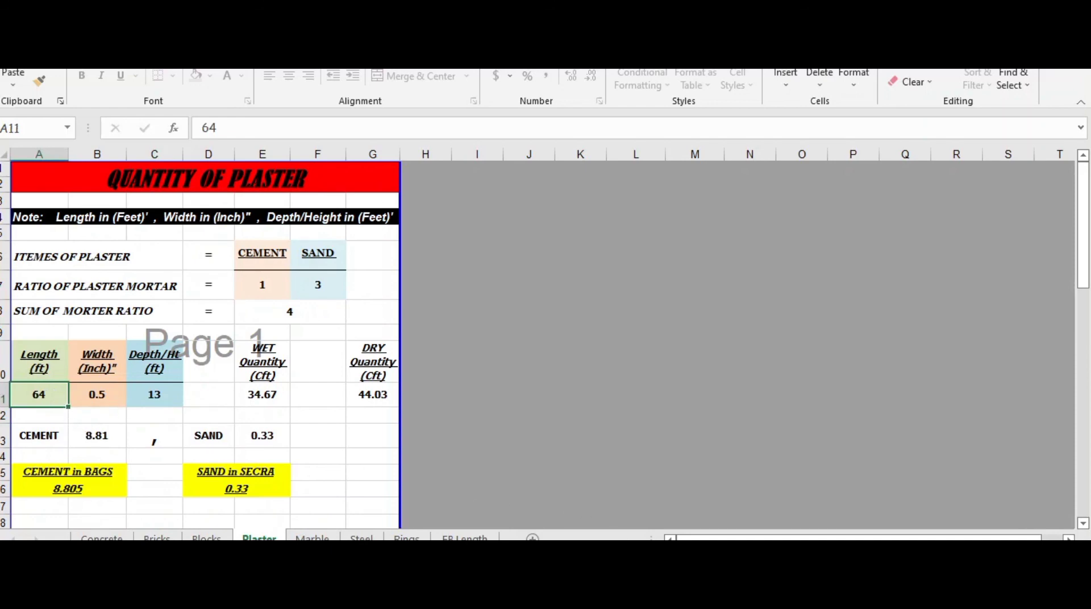
{"action": "mouse_move", "coordinate": [648, 546]}
{"action": "left_click", "coordinate": [705, 511]}
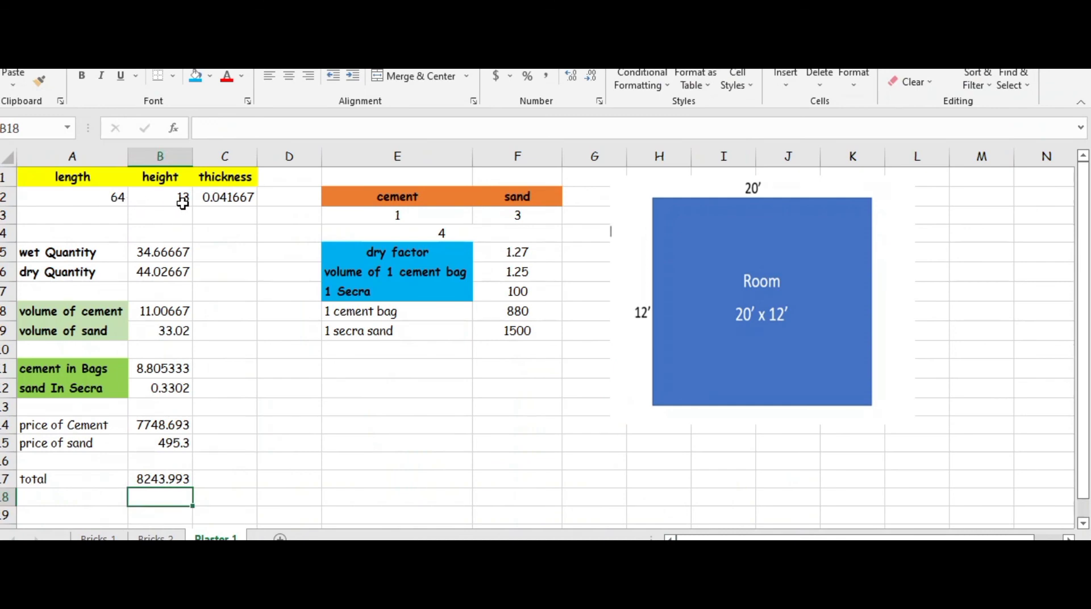
{"action": "mouse_move", "coordinate": [648, 546]}
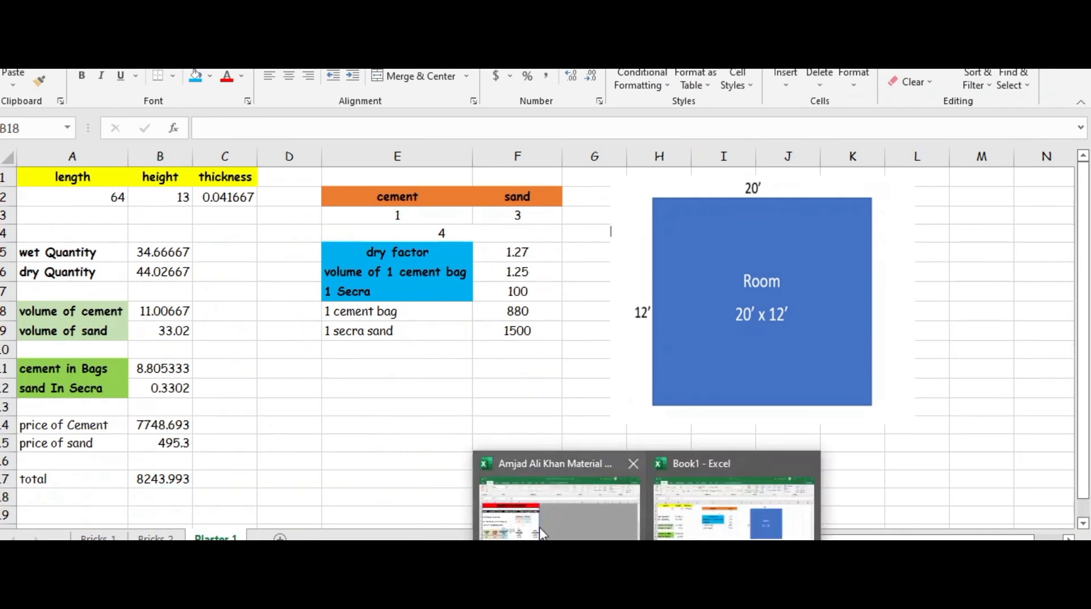
{"action": "left_click", "coordinate": [560, 501]}
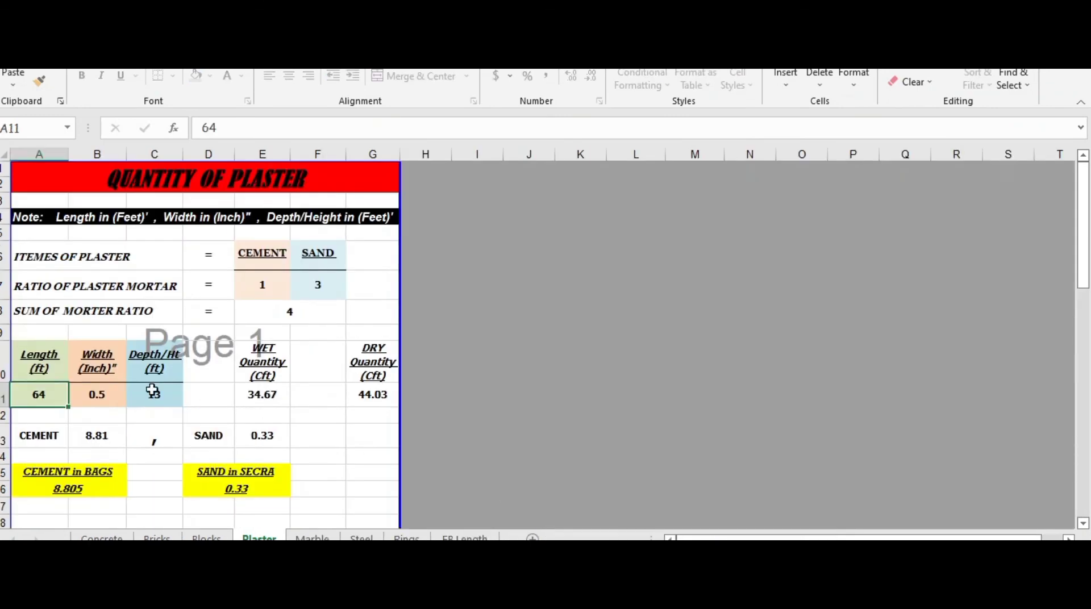
{"action": "double_click", "coordinate": [38, 404]}
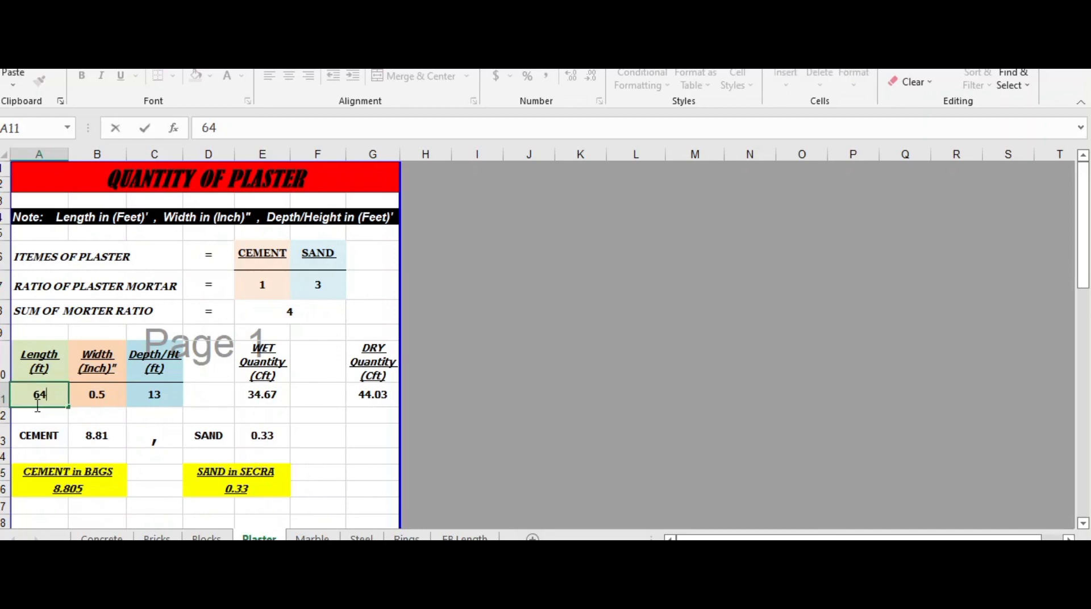
{"action": "key", "text": "Tab"}
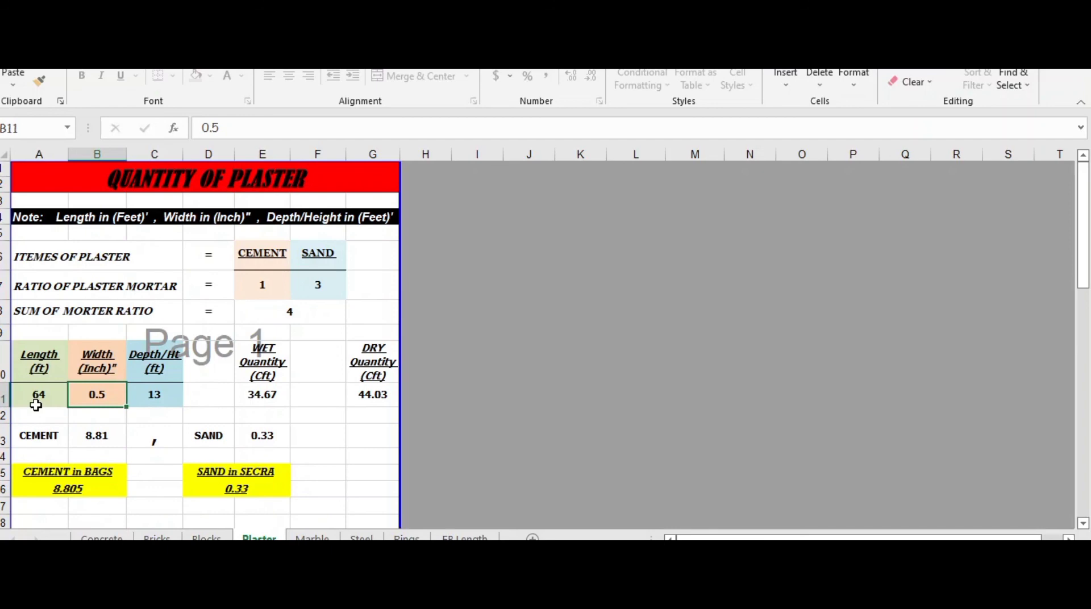
{"action": "key", "text": "Tab"}
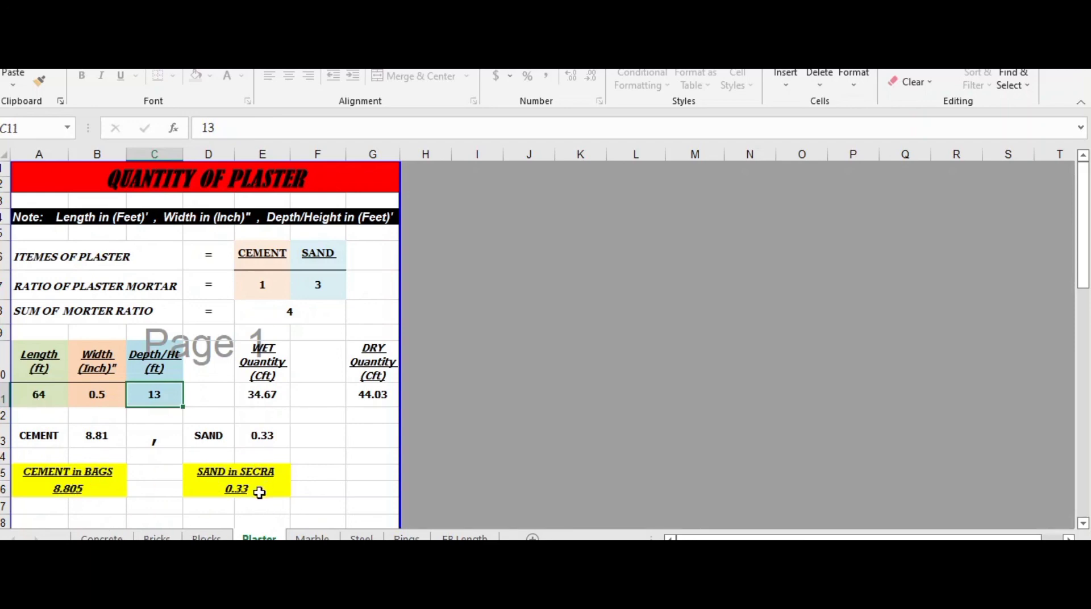
Look through the material workbook's Marble, Blocks, Bricks, Steel and Rings sheets, ending on the Concrete sheet
{"action": "left_click", "coordinate": [312, 538]}
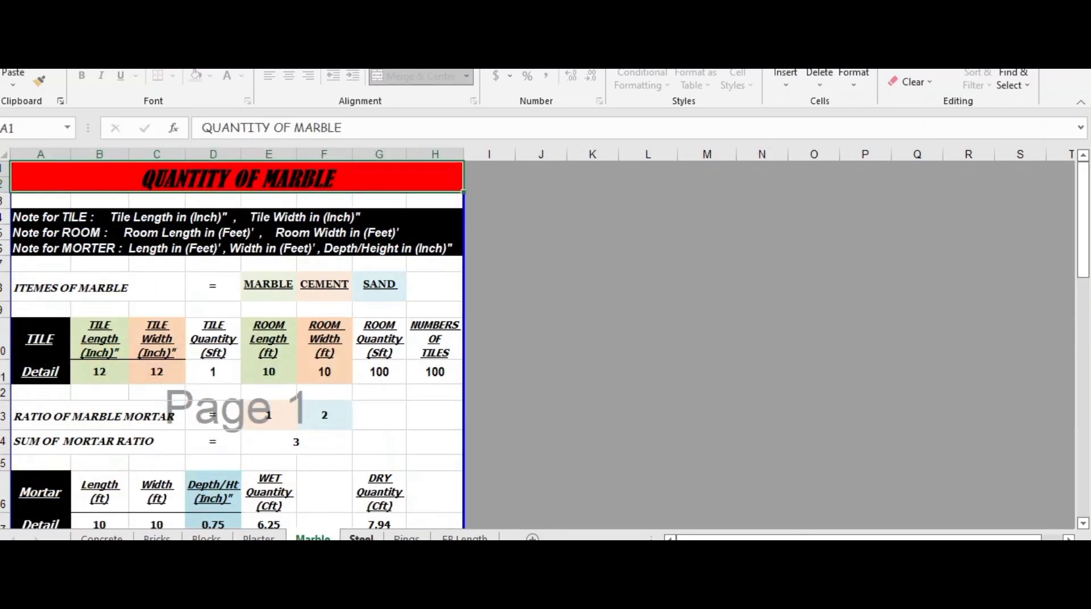
{"action": "left_click", "coordinate": [208, 537]}
{"action": "left_click", "coordinate": [157, 537]}
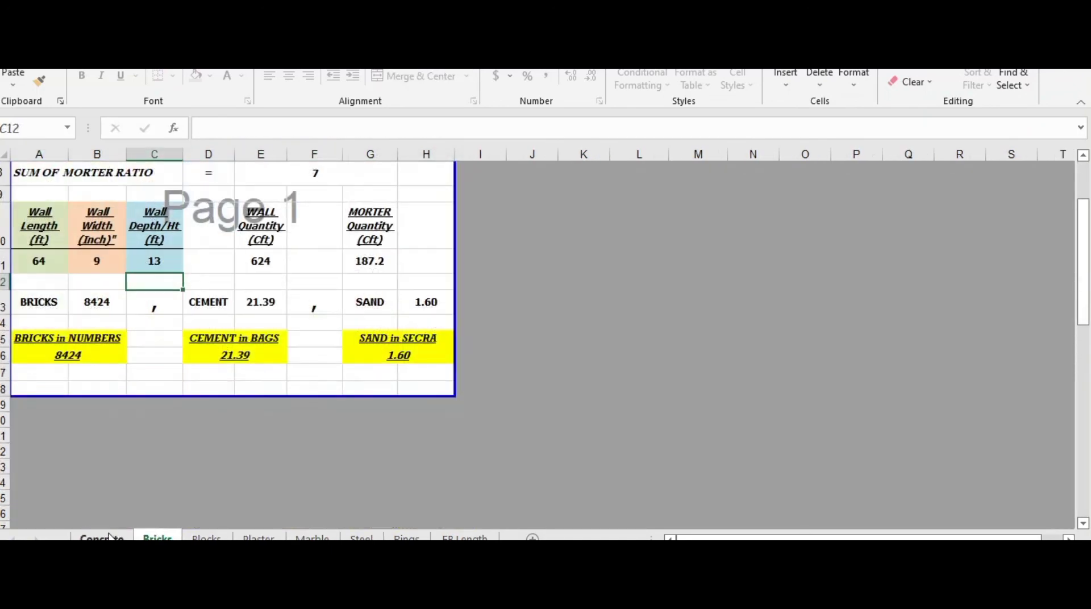
{"action": "left_click", "coordinate": [104, 538]}
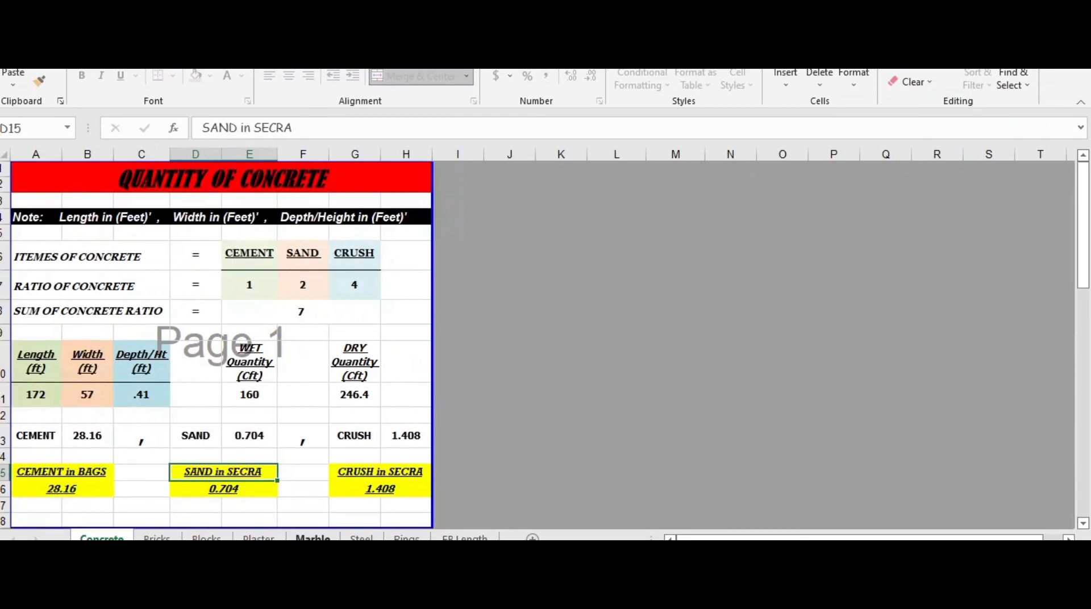
{"action": "left_click", "coordinate": [313, 537]}
{"action": "left_click", "coordinate": [362, 537]}
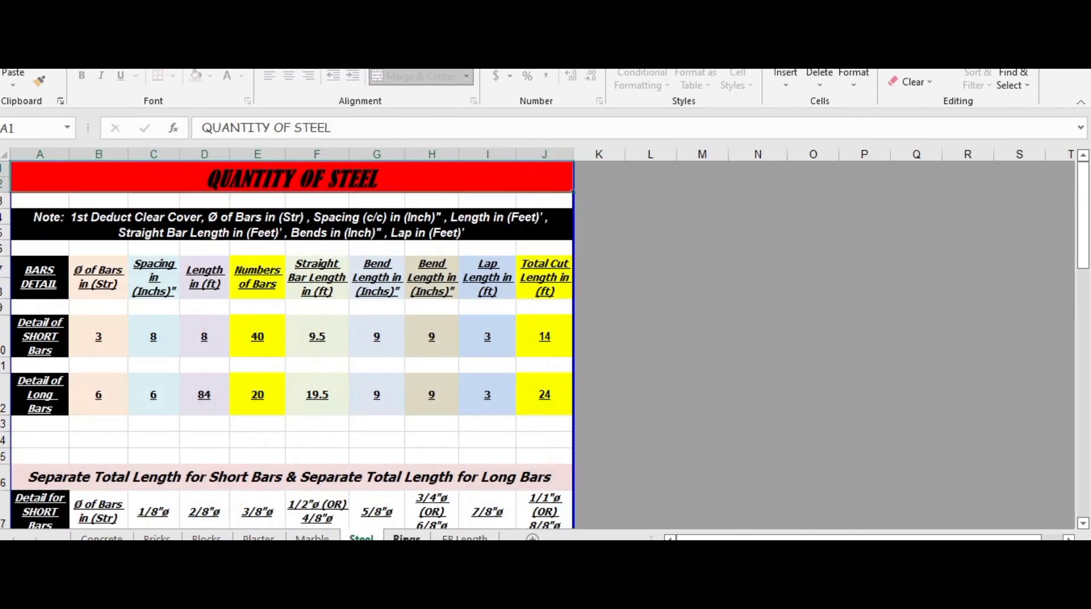
{"action": "left_click", "coordinate": [407, 538]}
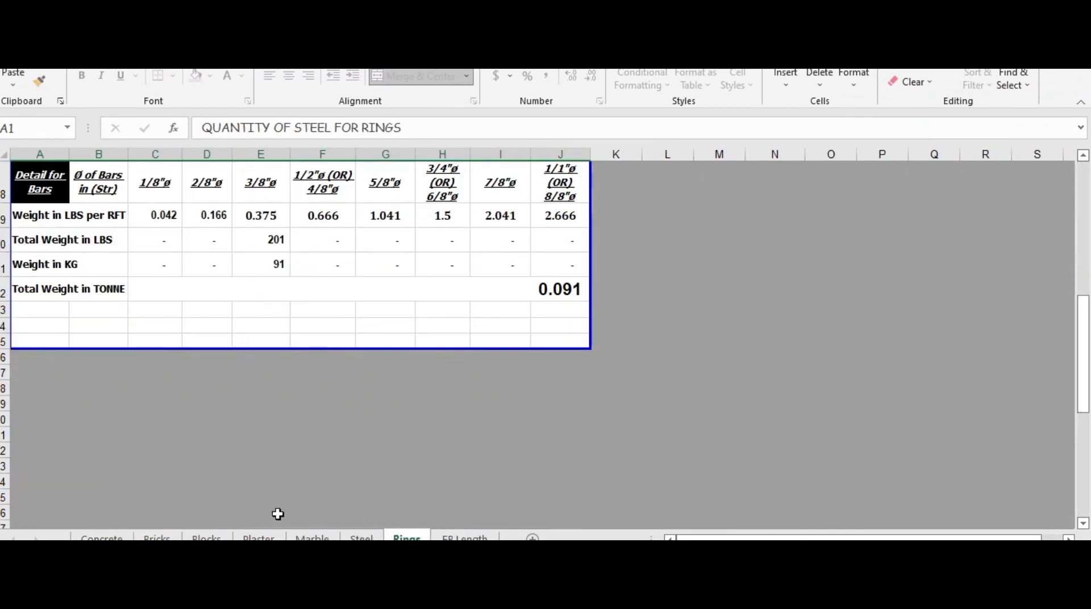
{"action": "left_click", "coordinate": [102, 537]}
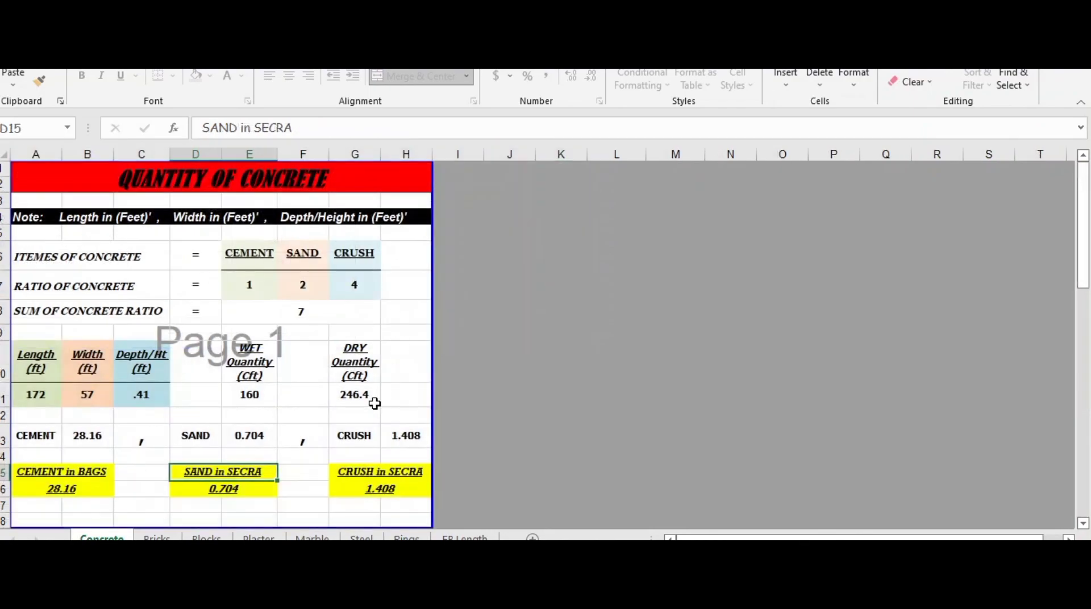